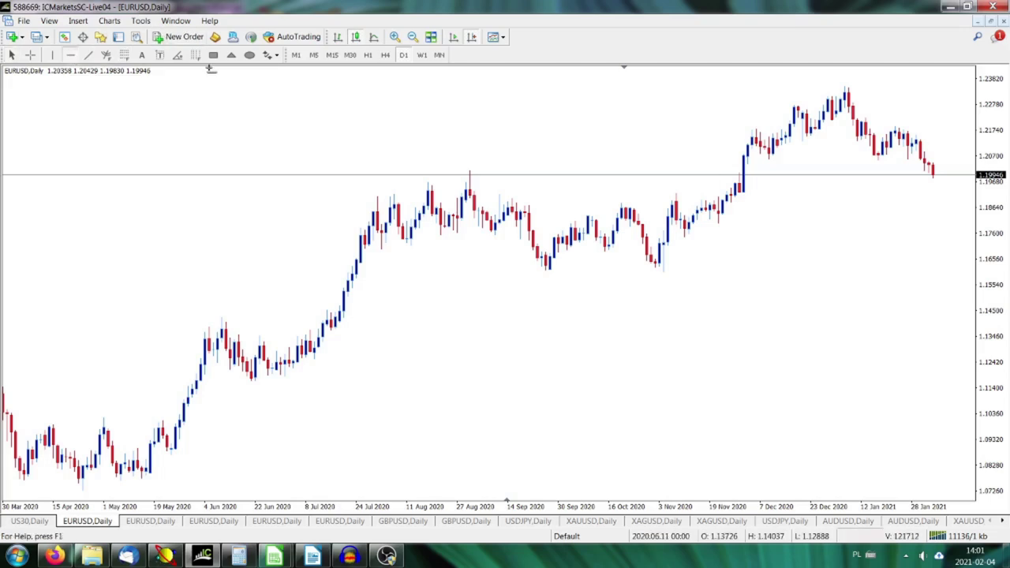
# - Draw a horizontal line at 1.20048 on the early-September 2020 high and an ascending trend line from the late-April 2020 low to the latest candle
pyautogui.click(467, 173)
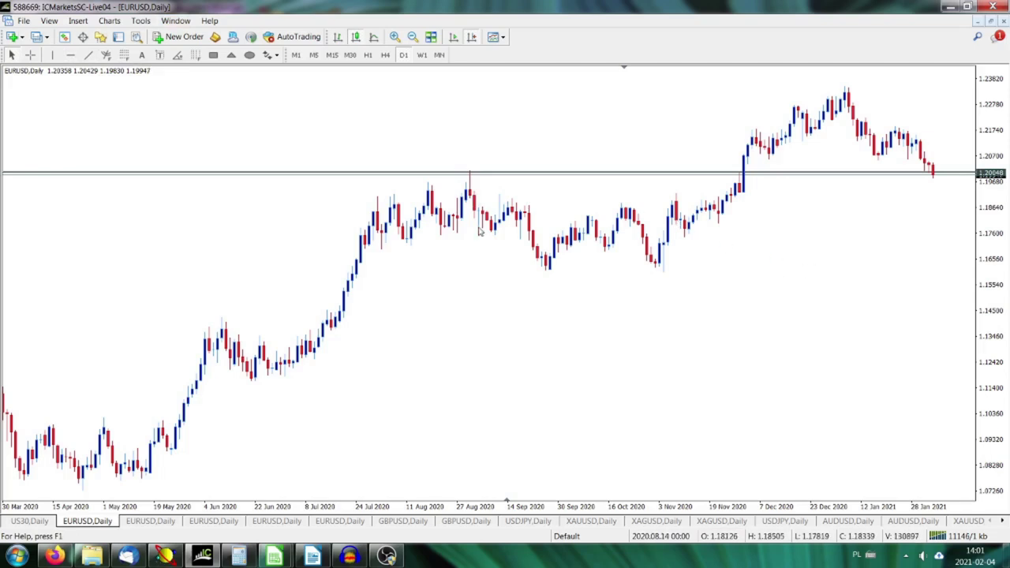
pyautogui.click(89, 55)
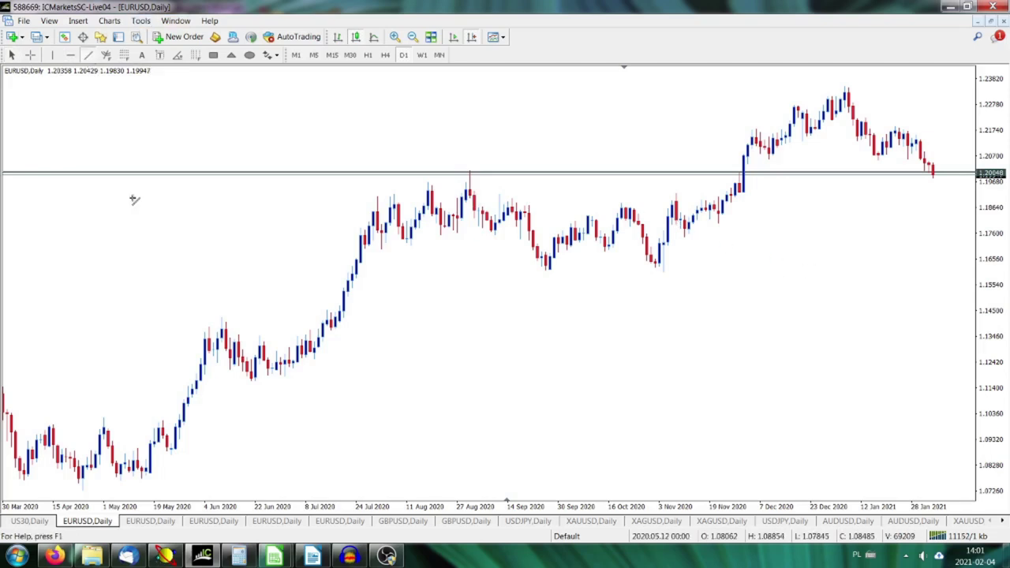
pyautogui.moveTo(83, 489); pyautogui.dragTo(905, 184)
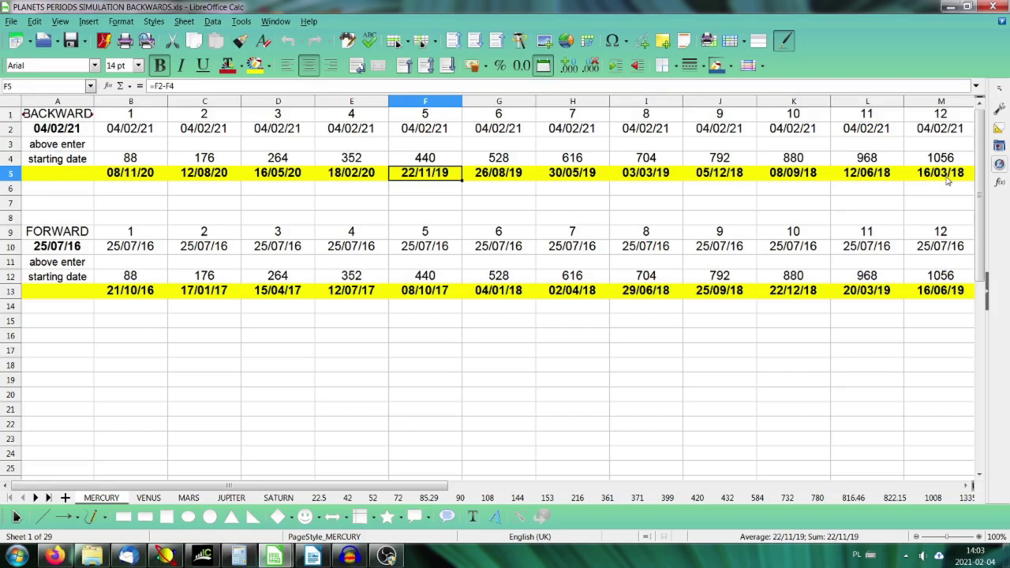
# - Examine the backward starting date and the 88, 176, 264 and 352-day Mercury periods in the LibreOffice Calc sheet
pyautogui.click(47, 131)
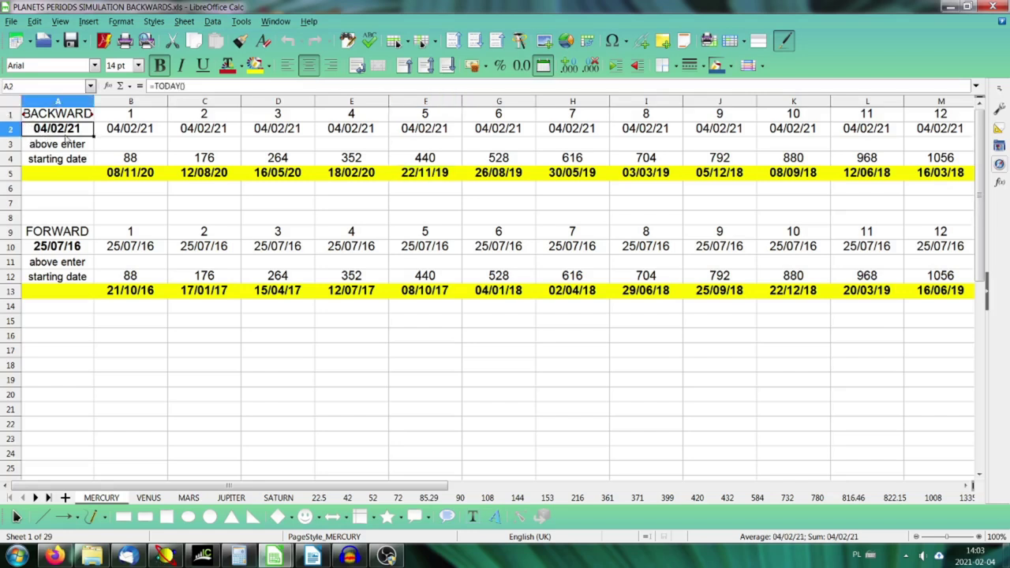
pyautogui.click(131, 160)
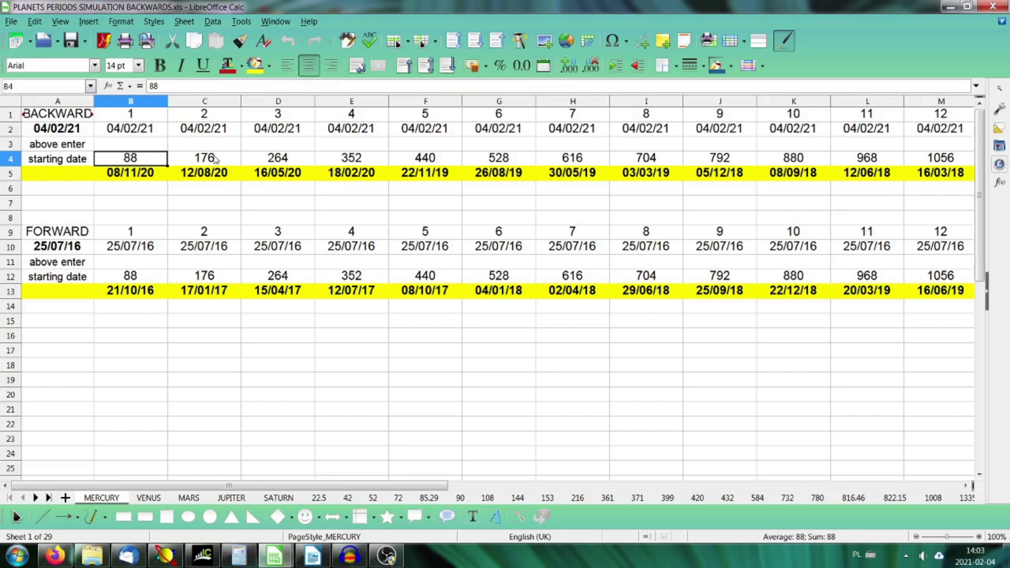
pyautogui.click(215, 159)
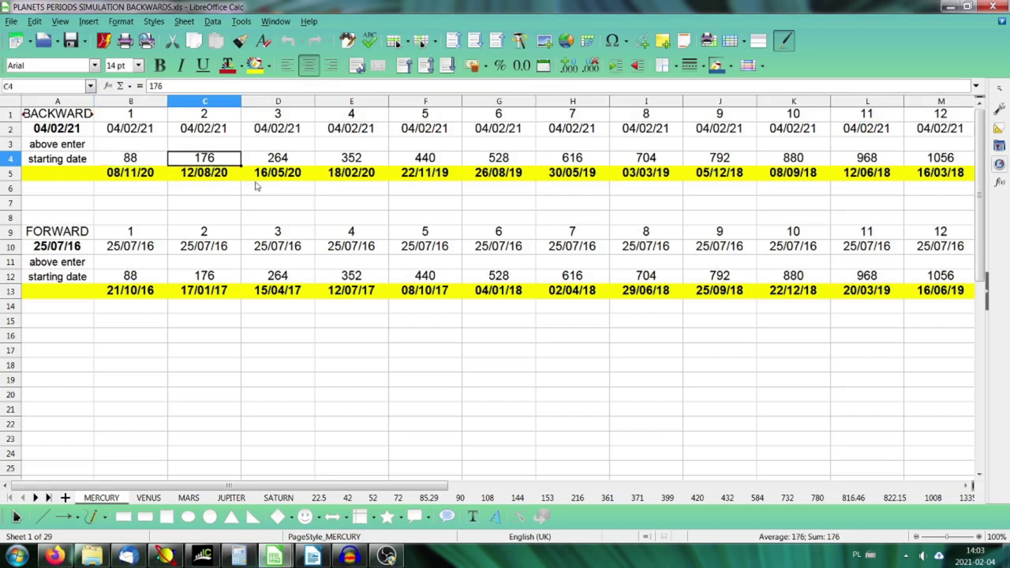
pyautogui.click(283, 161)
pyautogui.click(347, 162)
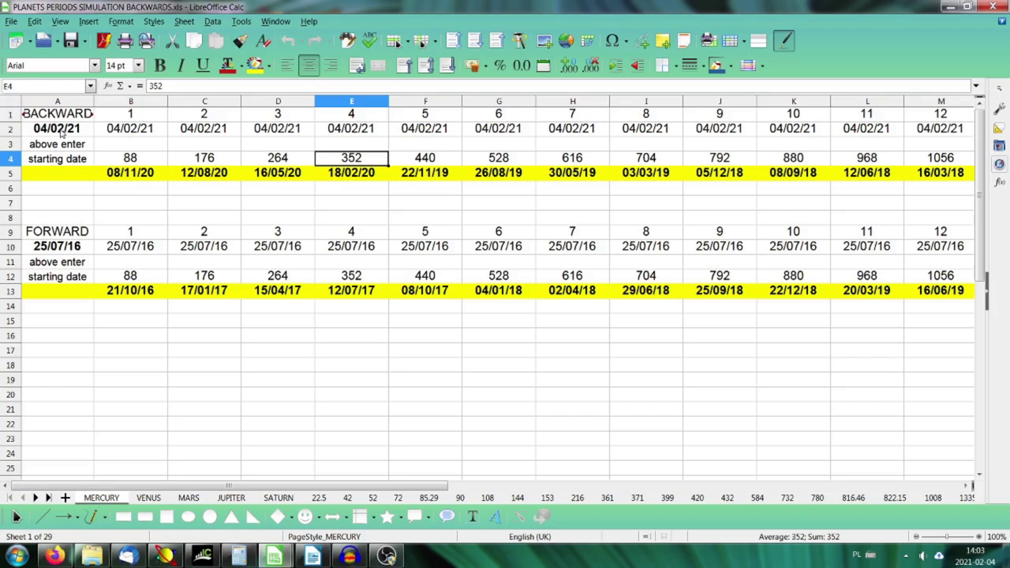
pyautogui.press('Down')
# - Select Mercury's first backward date, 08/11/20, and mark it in MetaTrader with a vertical line at 2020.11.09 on the EURUSD daily chart
pyautogui.click(126, 179)
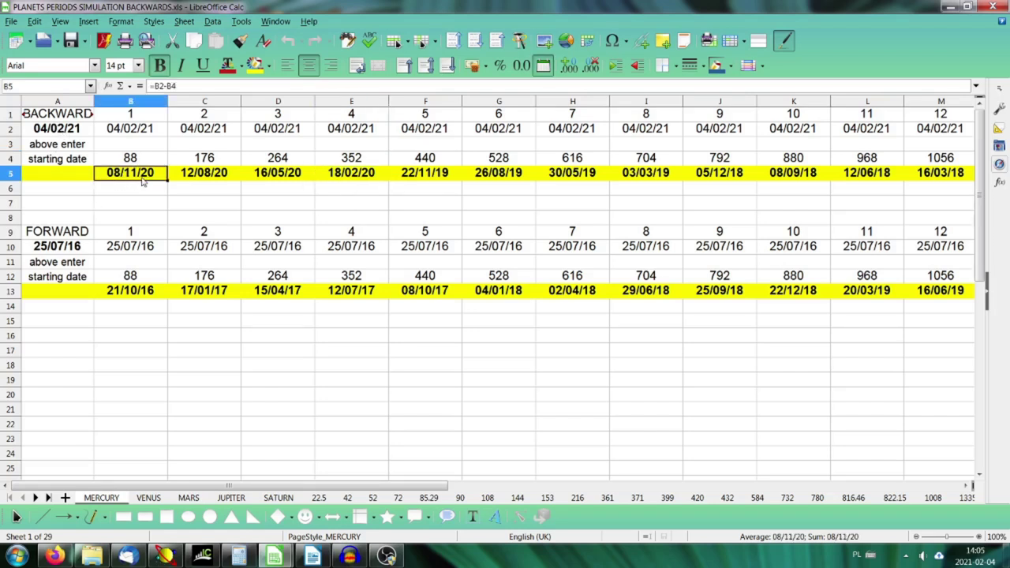
pyautogui.click(202, 555)
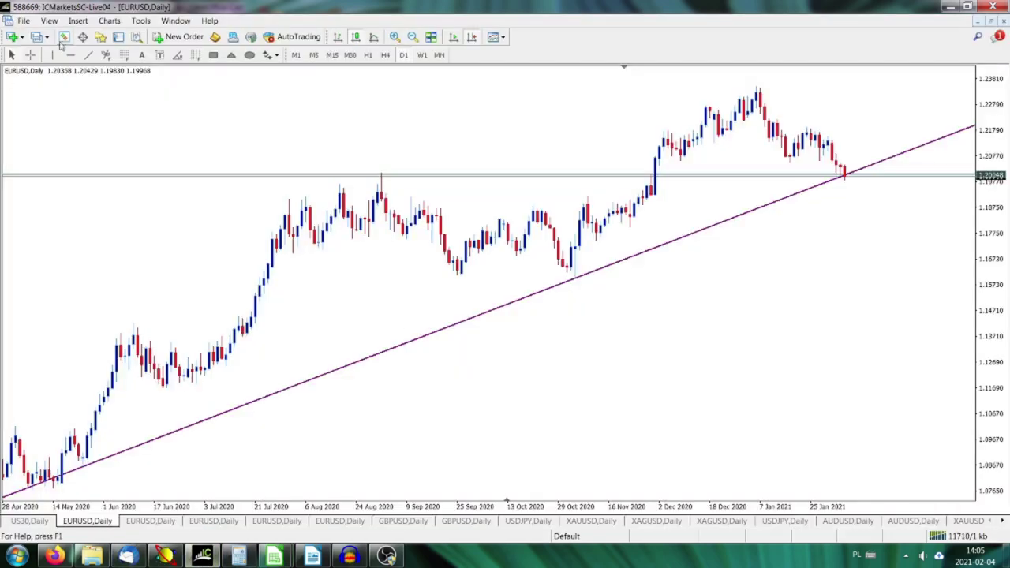
pyautogui.click(49, 55)
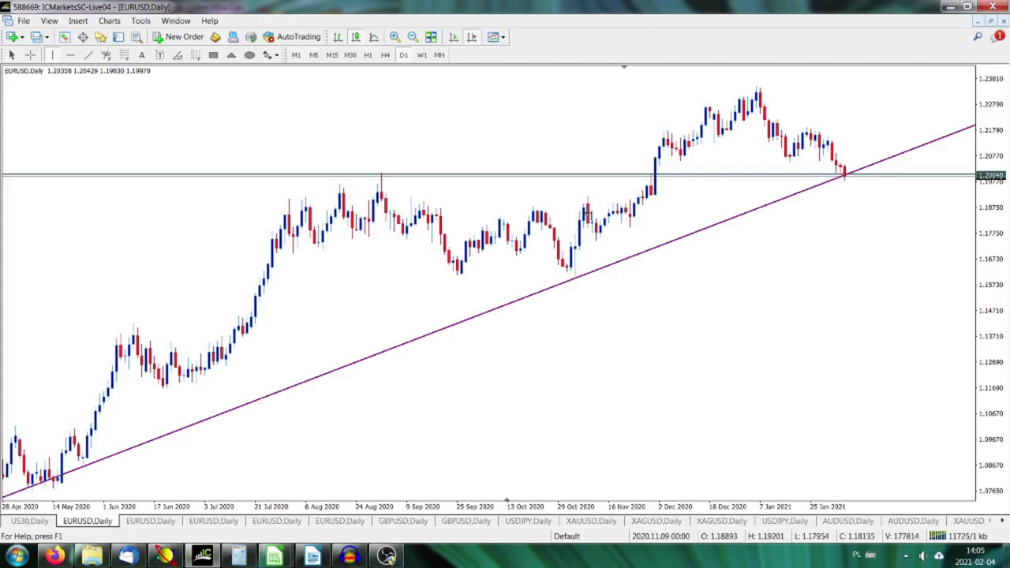
pyautogui.click(586, 220)
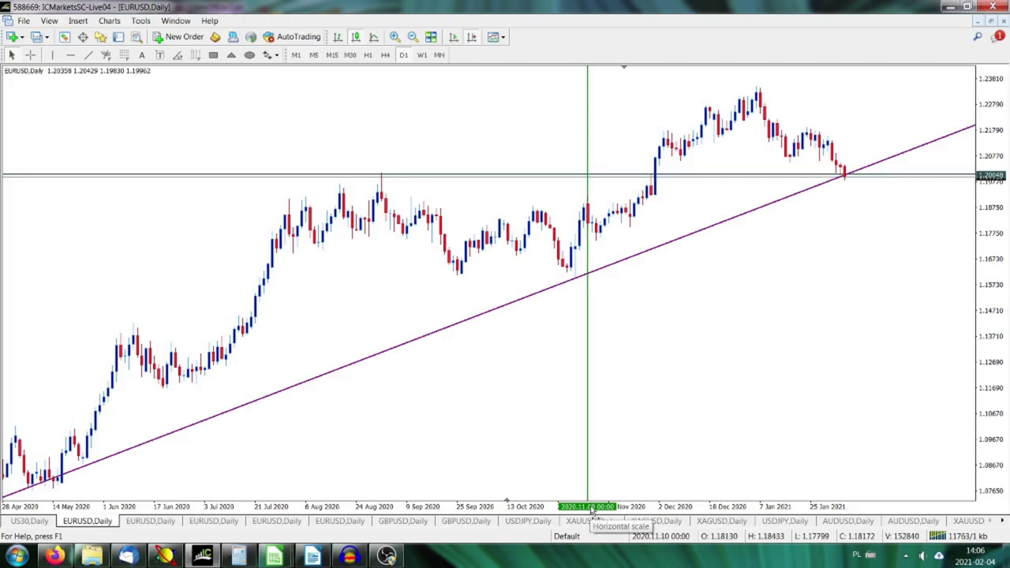
# - Select Mercury's second backward date, 12/08/20, in Calc and mark it with a vertical line at 2020.08.12 on the MetaTrader EURUSD chart
pyautogui.click(274, 556)
pyautogui.click(204, 489)
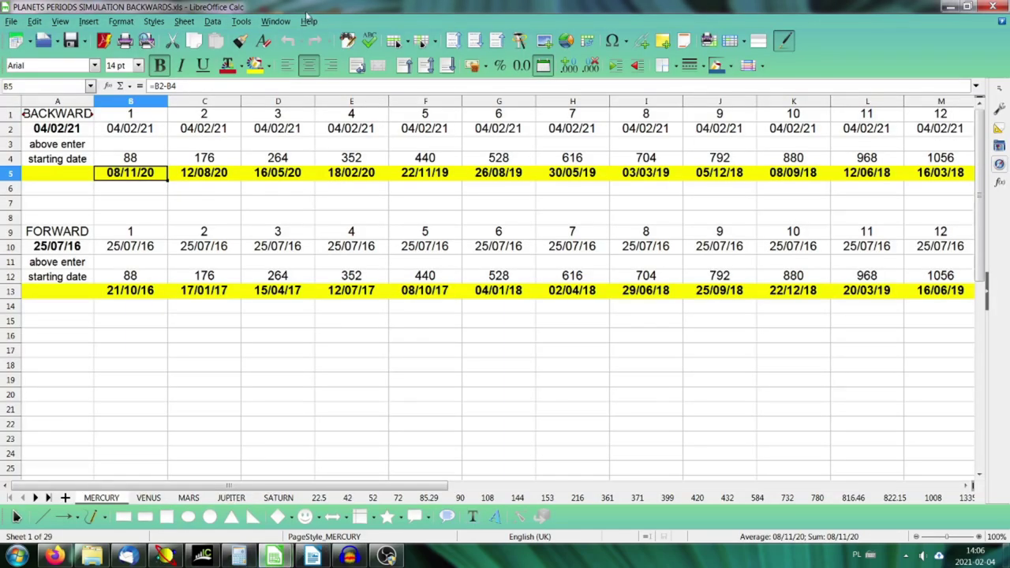
pyautogui.click(220, 175)
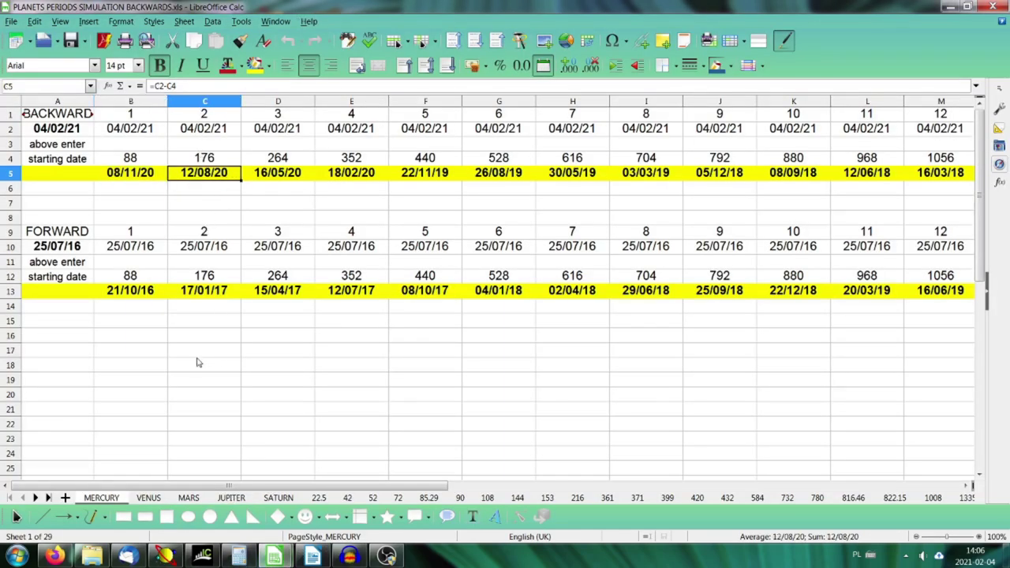
pyautogui.click(202, 557)
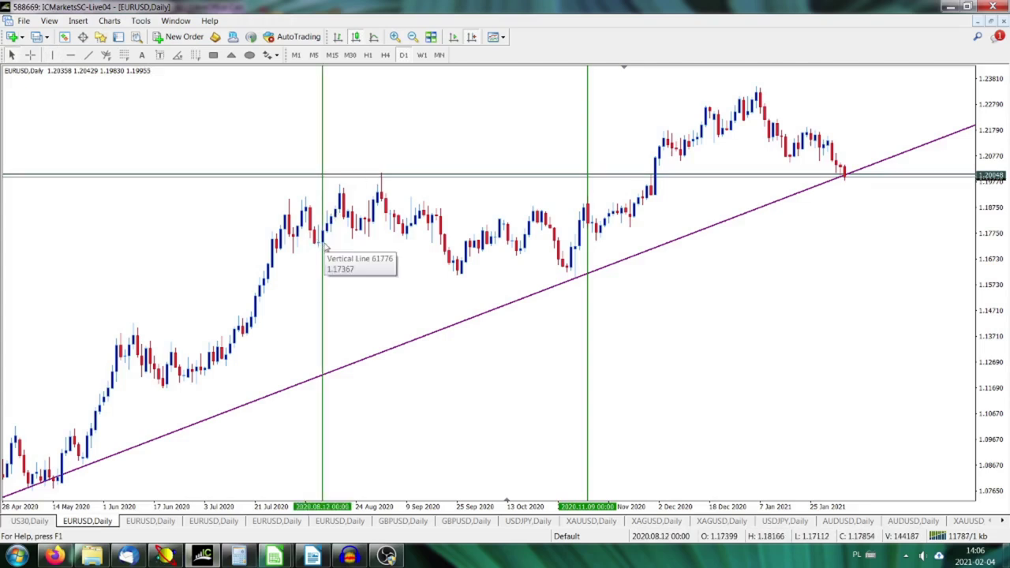
# - Select Mercury's third backward date, 16/05/20, in Calc and mark it with a vertical line at 2020.05.15 on the MetaTrader EURUSD chart
pyautogui.moveTo(412, 250); pyautogui.dragTo(795, 227)
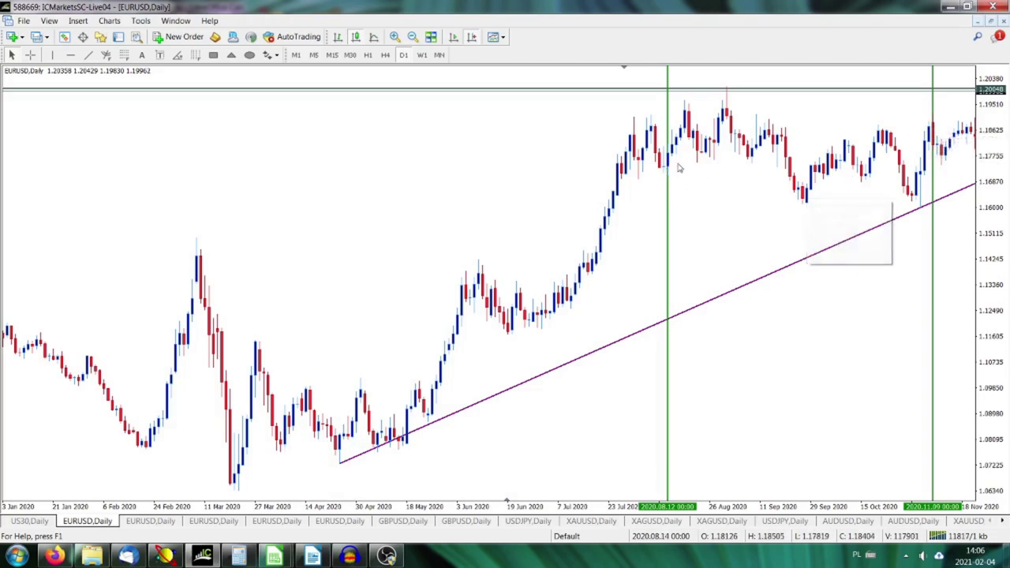
pyautogui.click(274, 557)
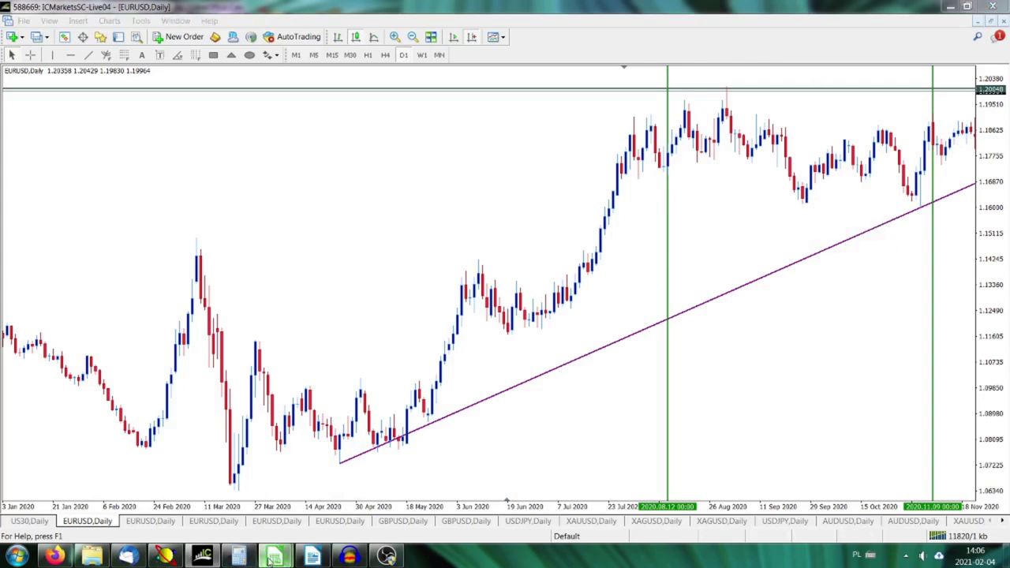
pyautogui.click(192, 515)
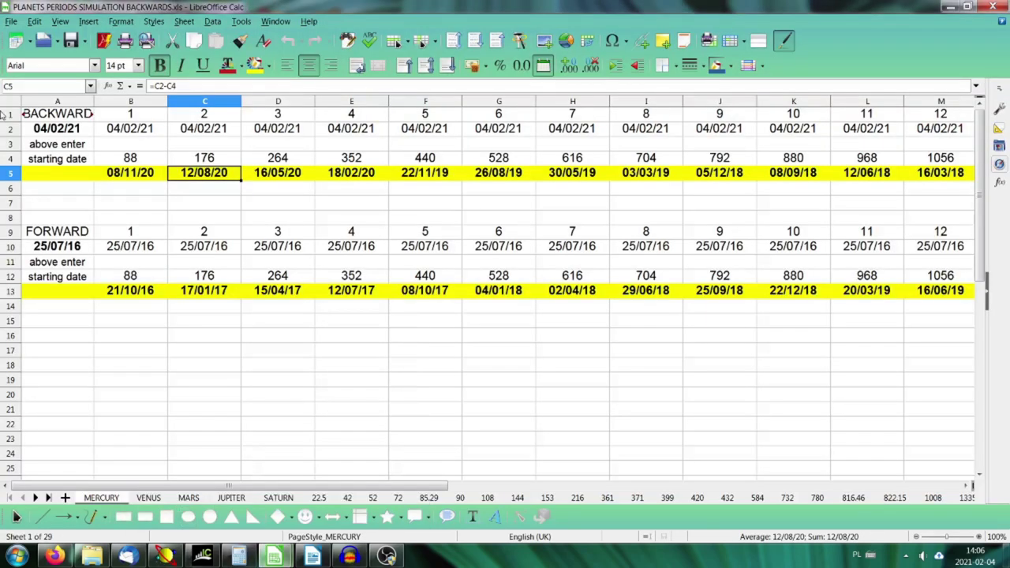
pyautogui.click(280, 177)
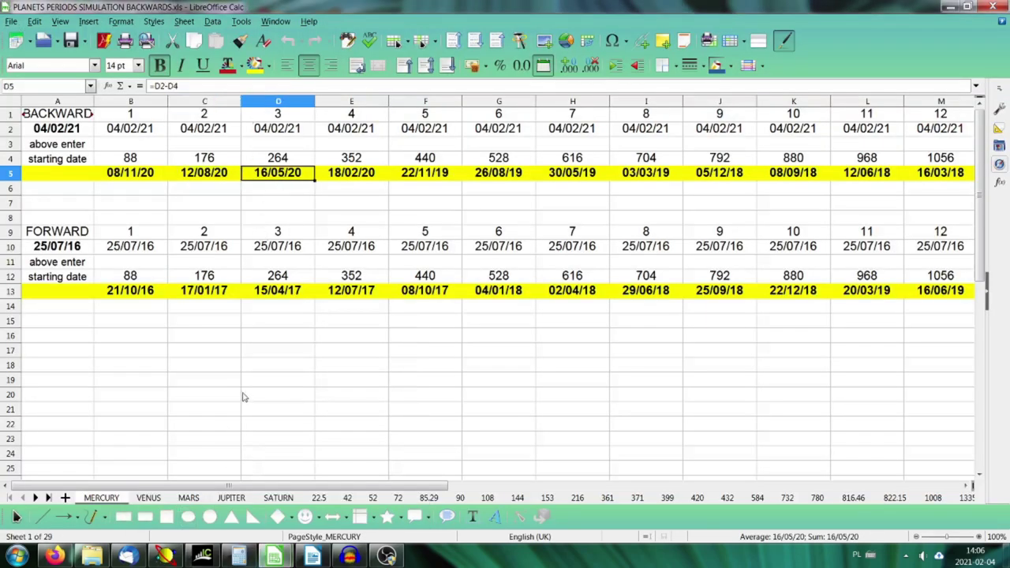
pyautogui.click(202, 556)
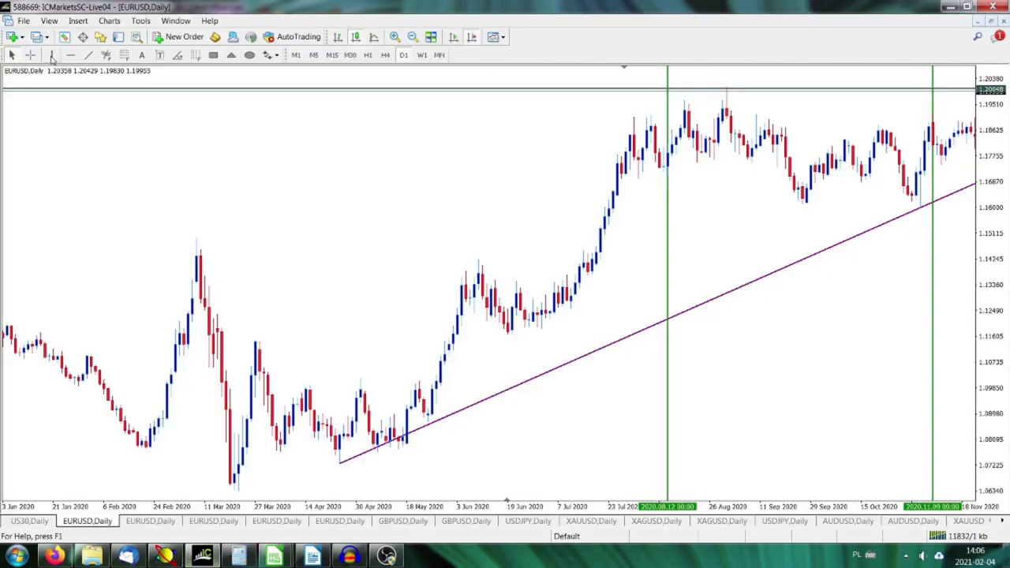
pyautogui.click(403, 440)
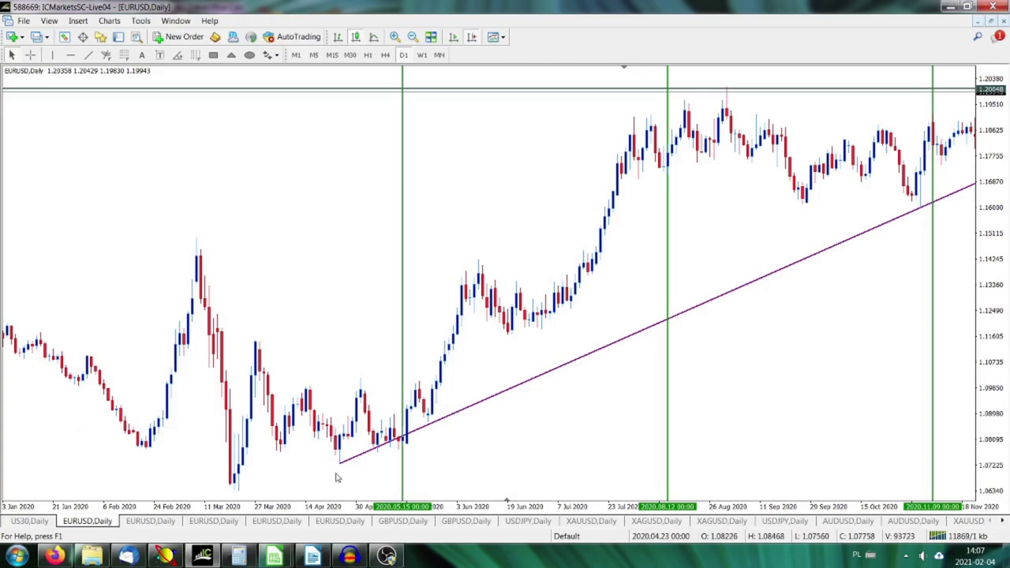
# - Select Mercury's fourth backward date, 18/02/20, in Calc and mark it with a vertical line at 2020.02.18 on the MetaTrader EURUSD chart
pyautogui.moveTo(278, 562)
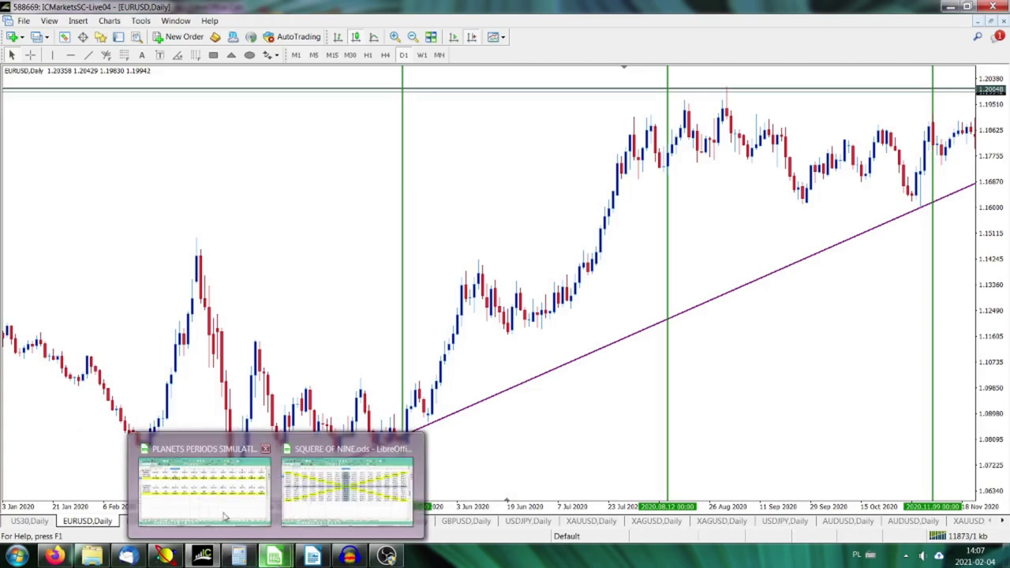
pyautogui.click(261, 461)
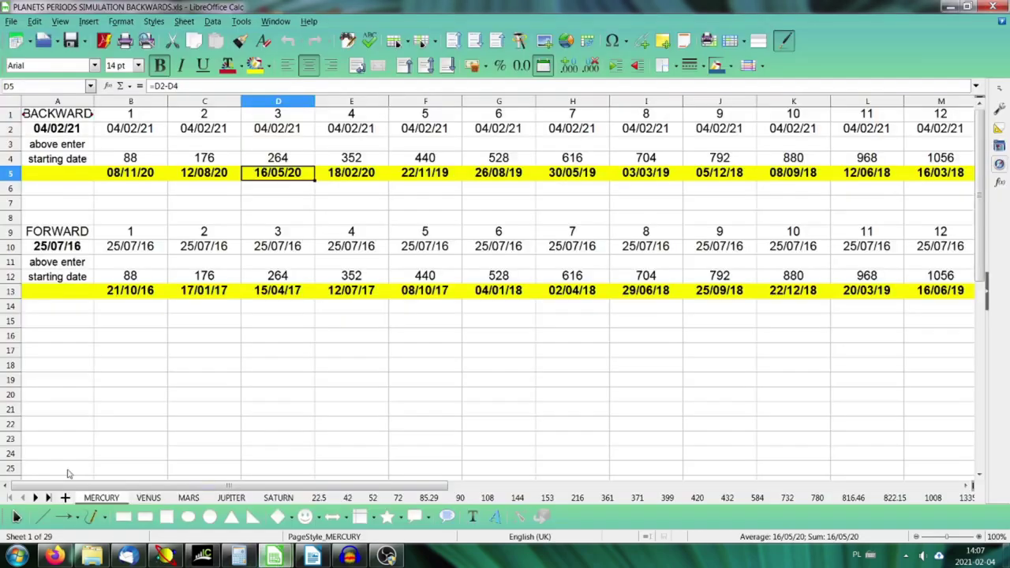
pyautogui.click(357, 181)
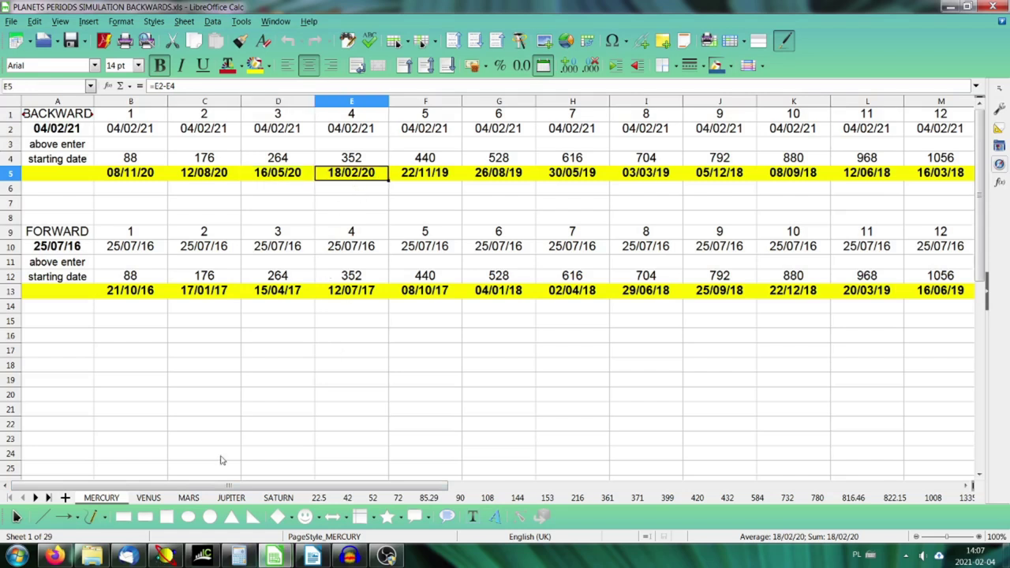
pyautogui.moveTo(202, 559)
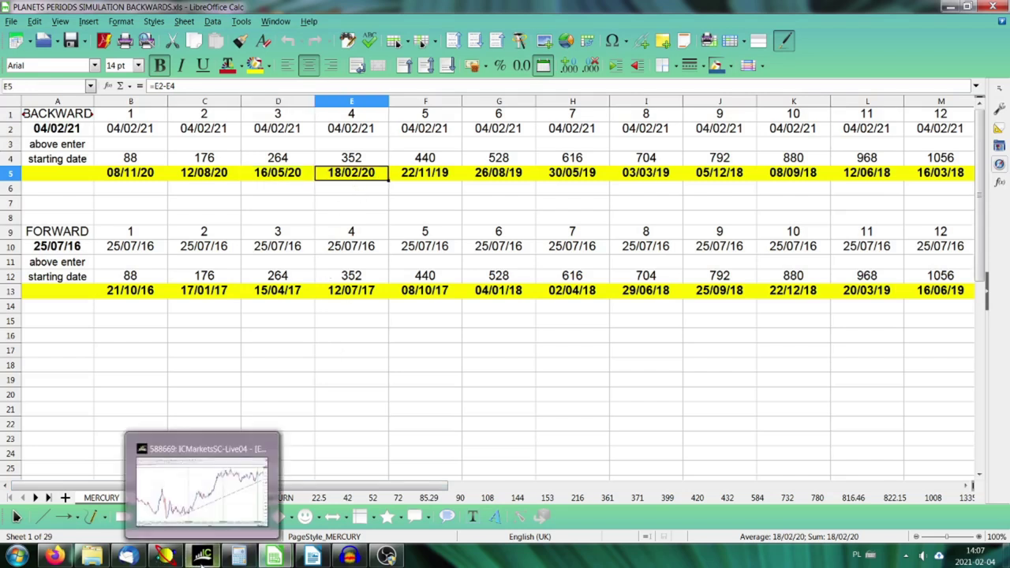
pyautogui.click(202, 558)
pyautogui.moveTo(139, 375); pyautogui.dragTo(491, 362)
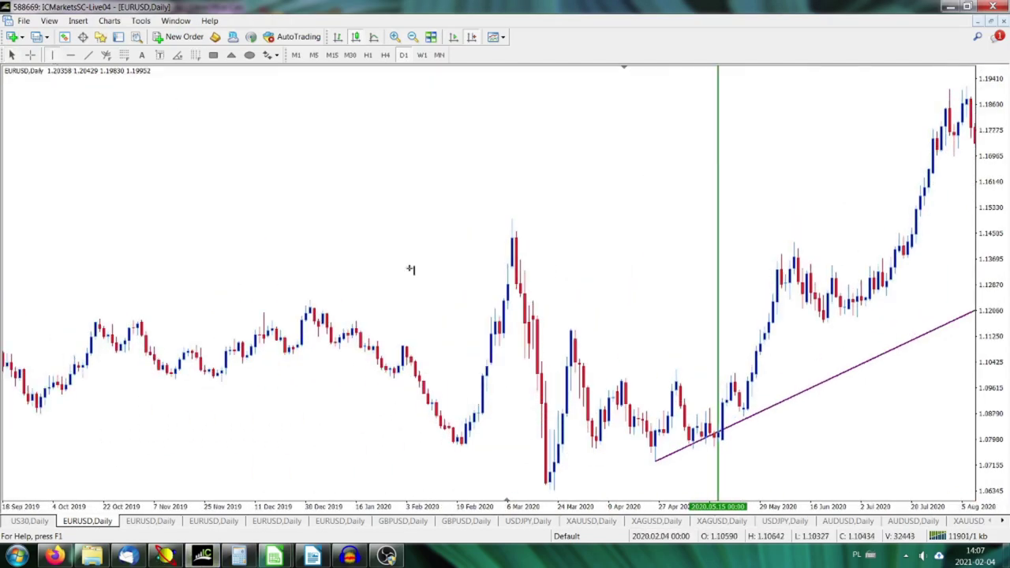
pyautogui.click(452, 437)
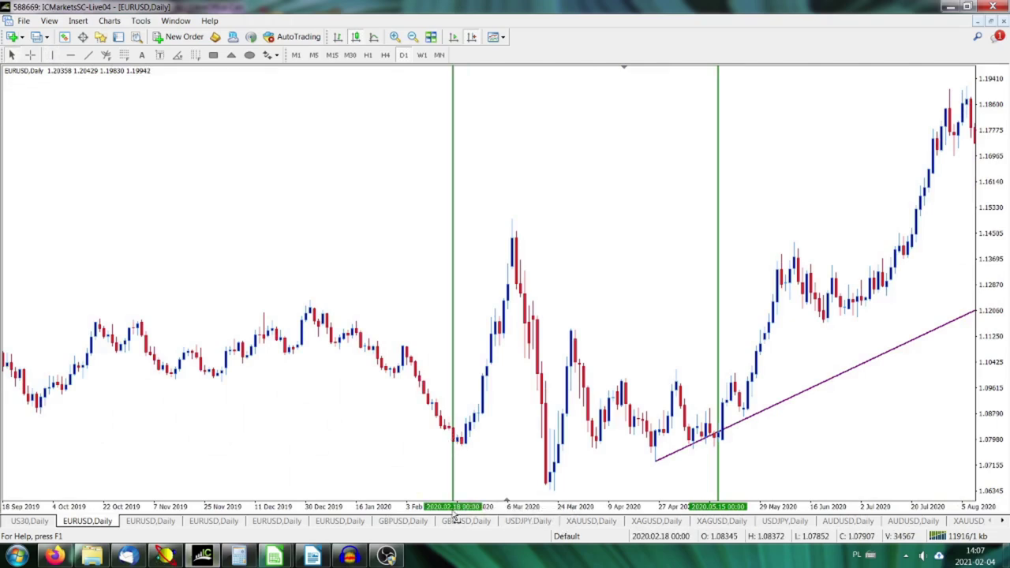
# - Select the first backward date, 24/06/20, on Calc's VENUS sheet and mark it with a vertical line at 2020.06.24 on the MetaTrader EURUSD chart
pyautogui.moveTo(829, 230); pyautogui.dragTo(458, 261)
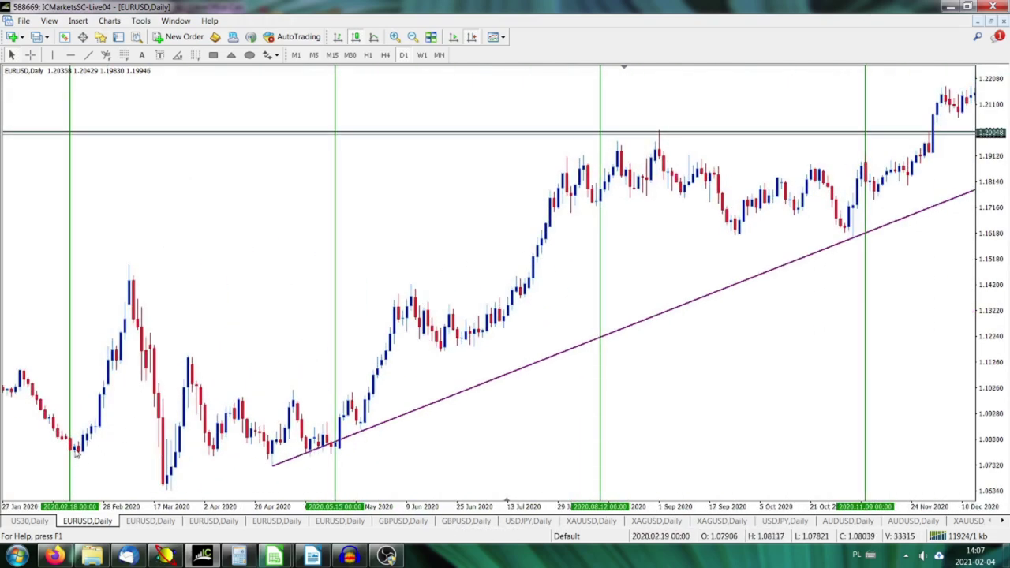
pyautogui.moveTo(917, 323); pyautogui.dragTo(519, 342)
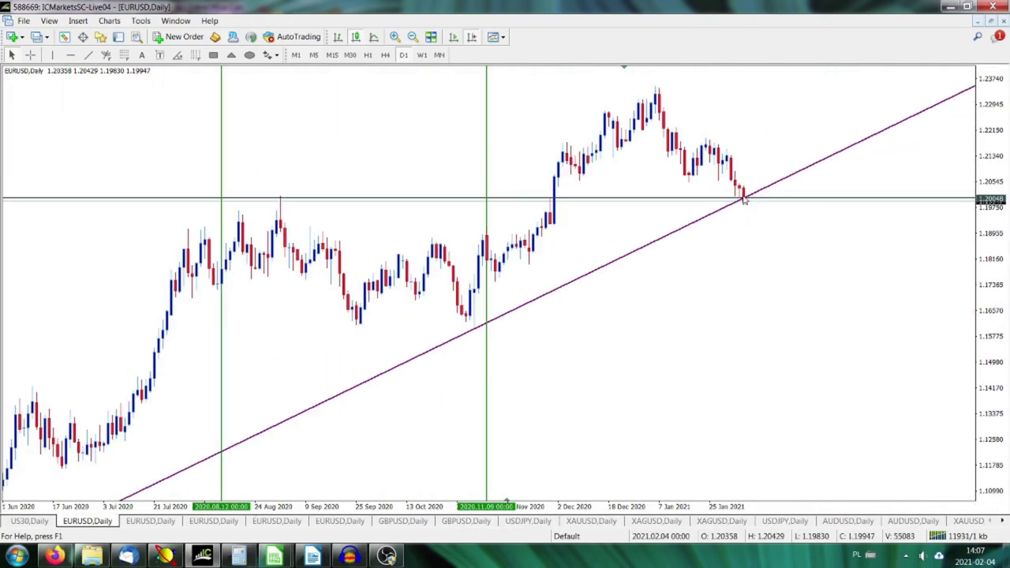
pyautogui.moveTo(746, 204)
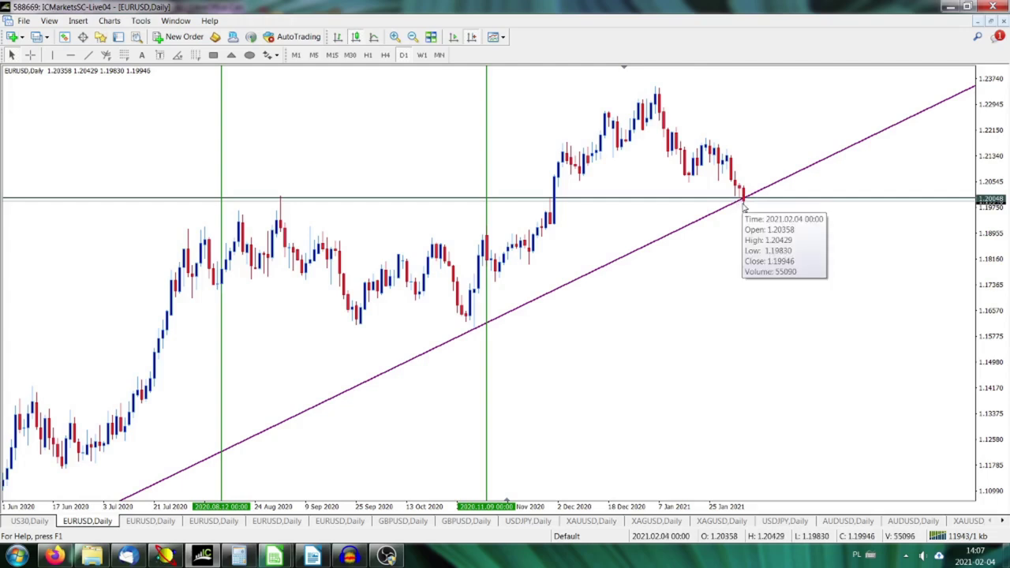
pyautogui.moveTo(275, 557)
pyautogui.click(151, 505)
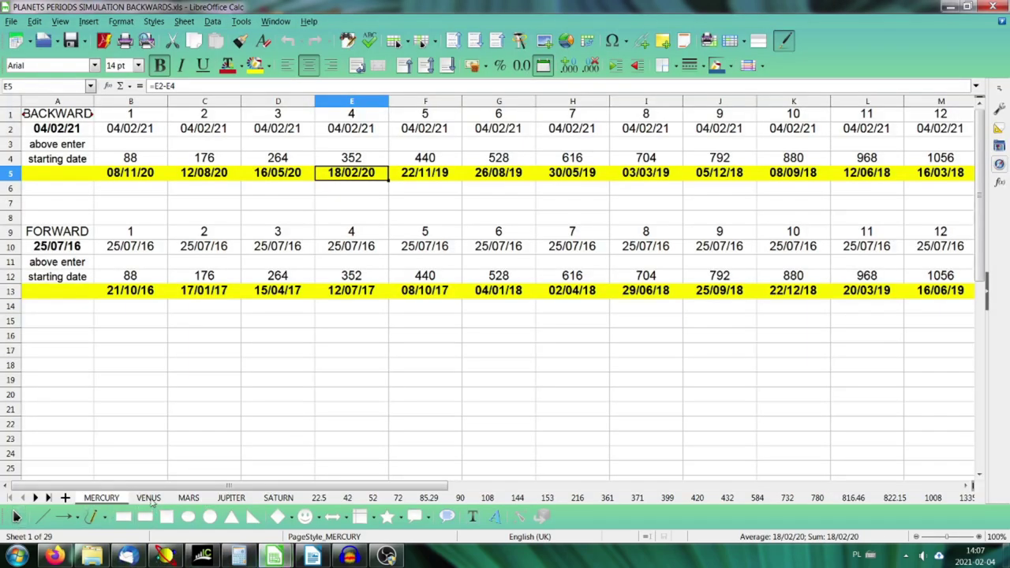
pyautogui.click(149, 499)
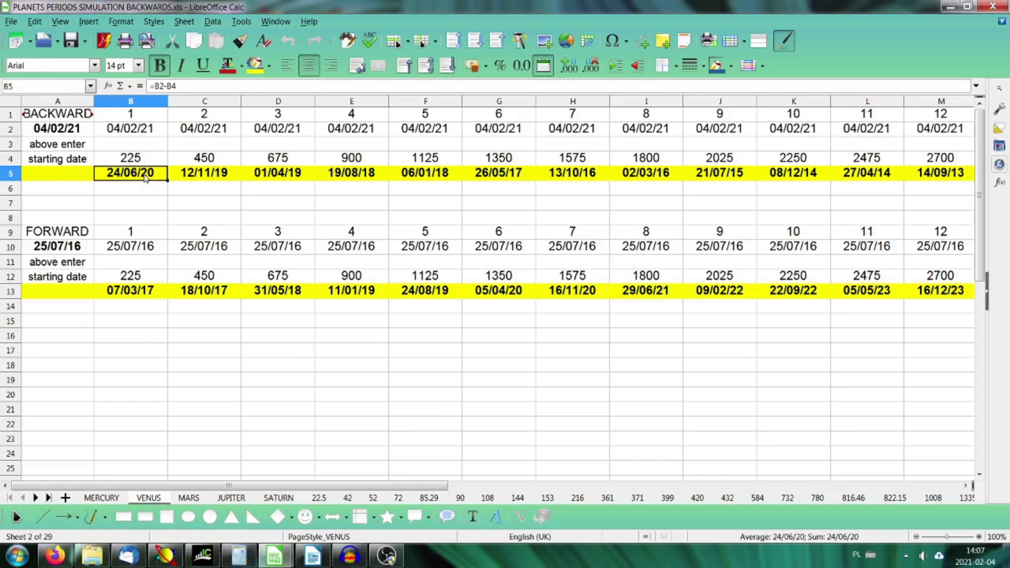
pyautogui.click(202, 556)
pyautogui.moveTo(117, 222); pyautogui.dragTo(670, 165)
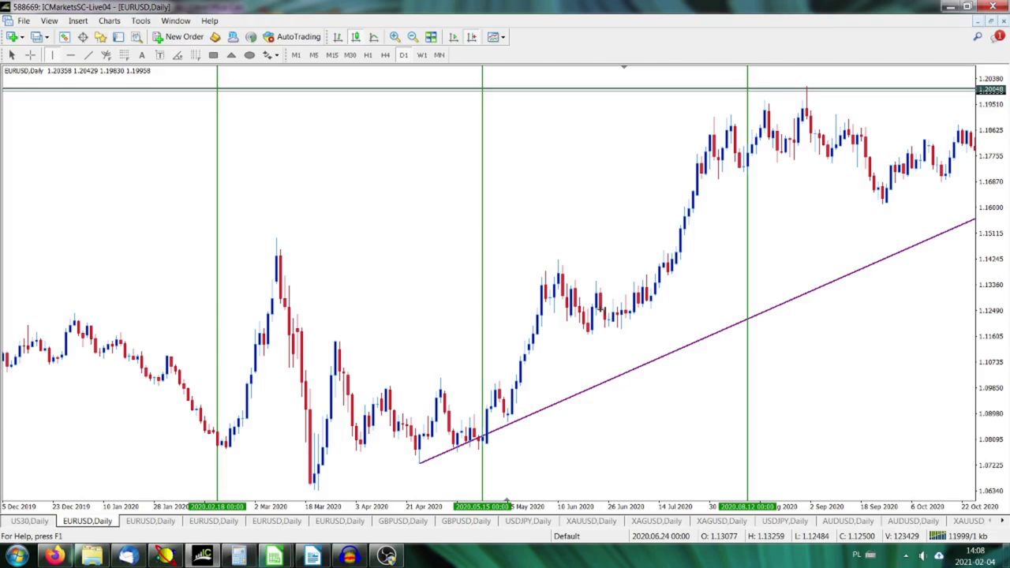
pyautogui.click(600, 312)
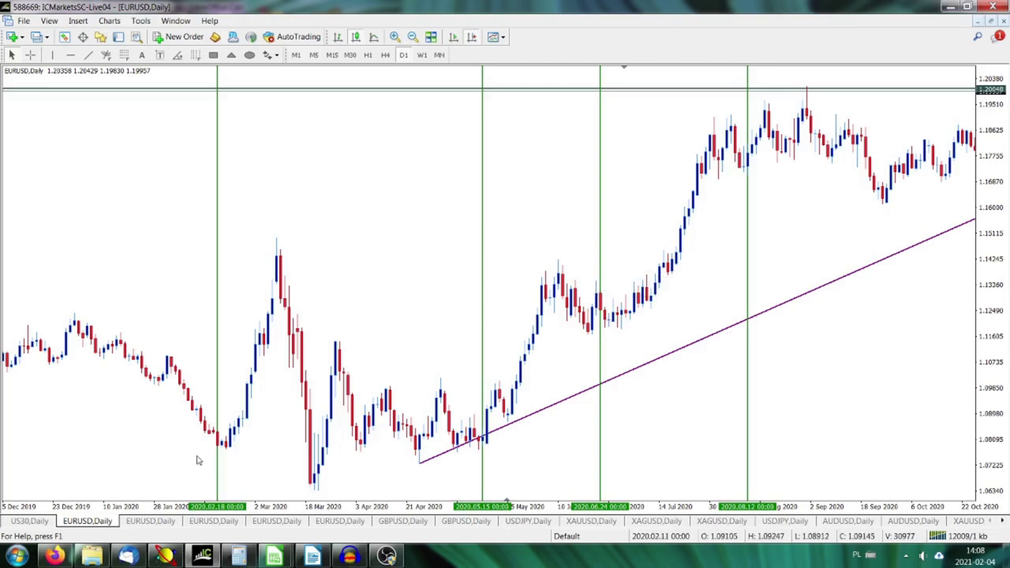
# - Change the colour of the 2020.06.24 vertical line from green to red
pyautogui.rightClick(600, 116)
pyautogui.click(647, 120)
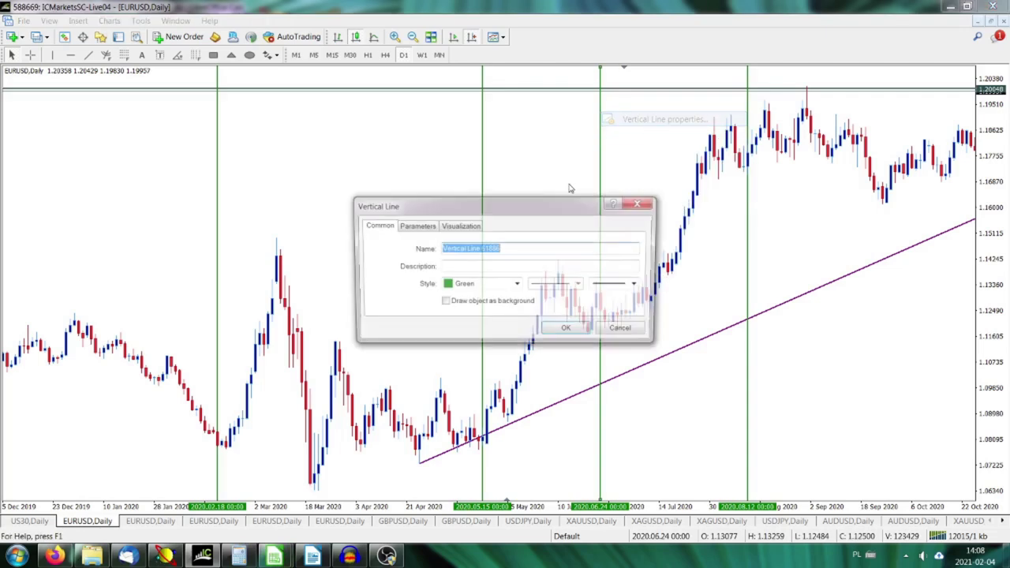
pyautogui.click(516, 285)
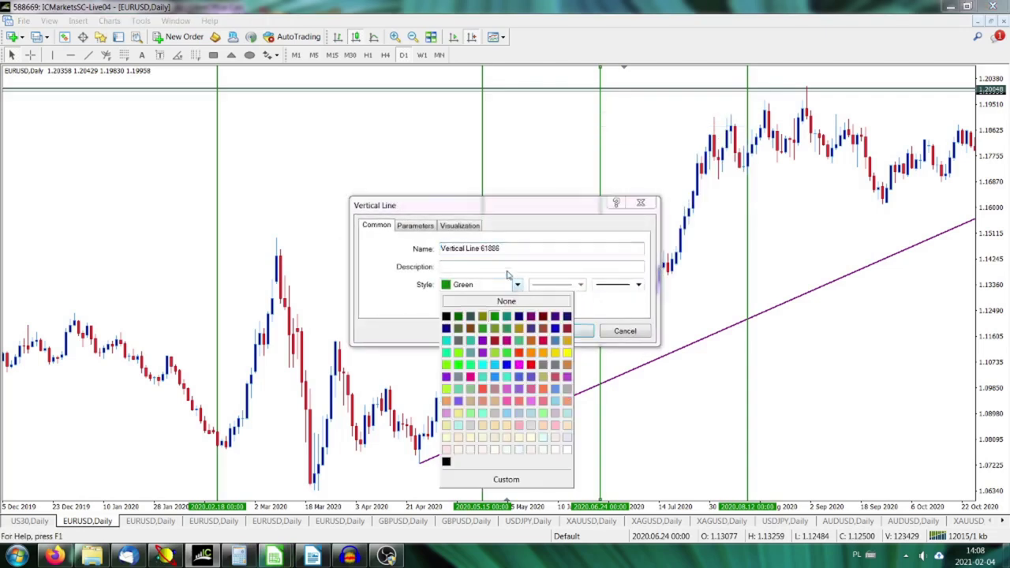
pyautogui.click(543, 341)
pyautogui.click(565, 330)
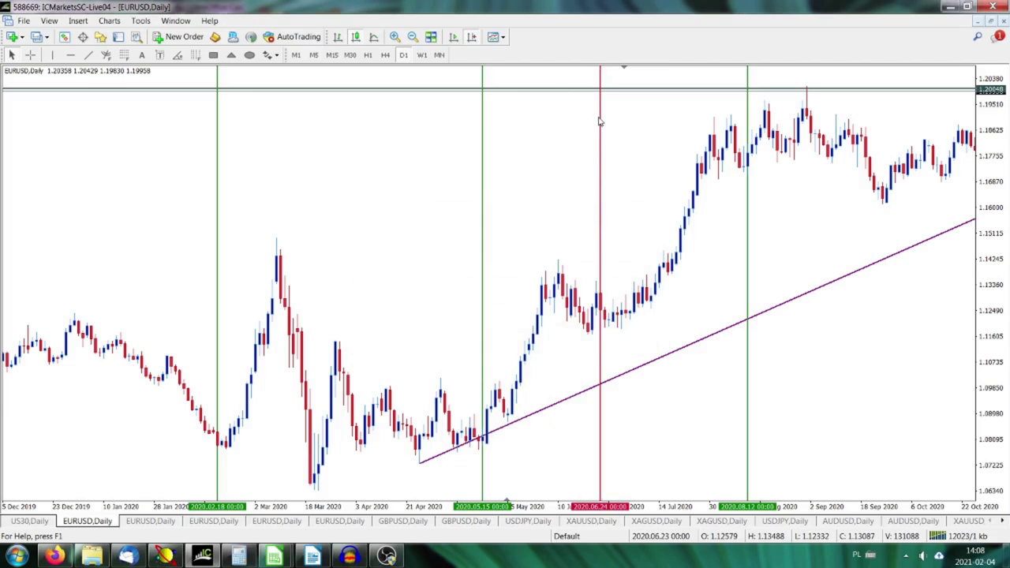
# - Select Venus's second backward date, 12/11/19, in Calc and mark it with a vertical line at 2019.11.12 on the MetaTrader EURUSD chart
pyautogui.moveTo(287, 559)
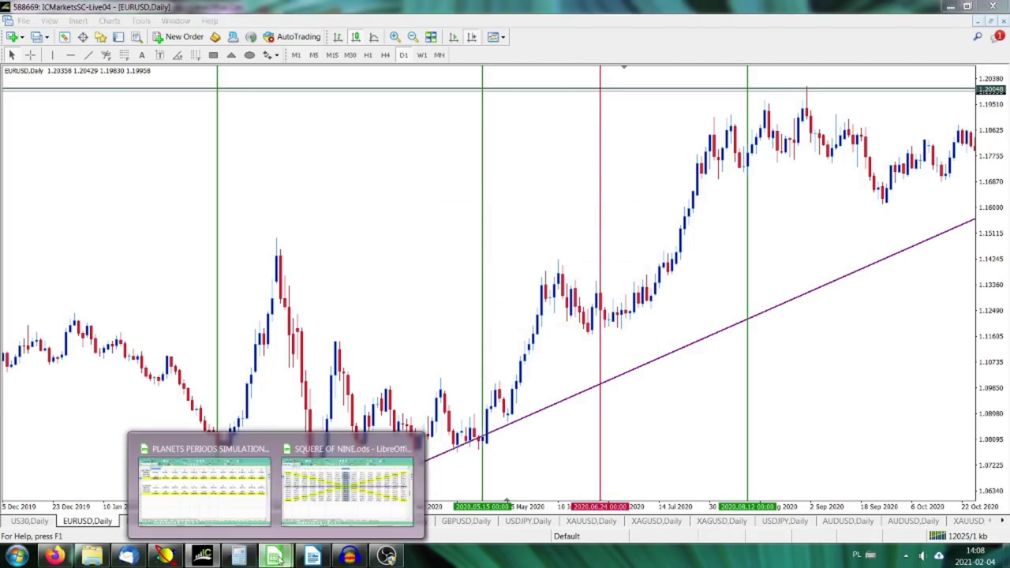
pyautogui.click(209, 497)
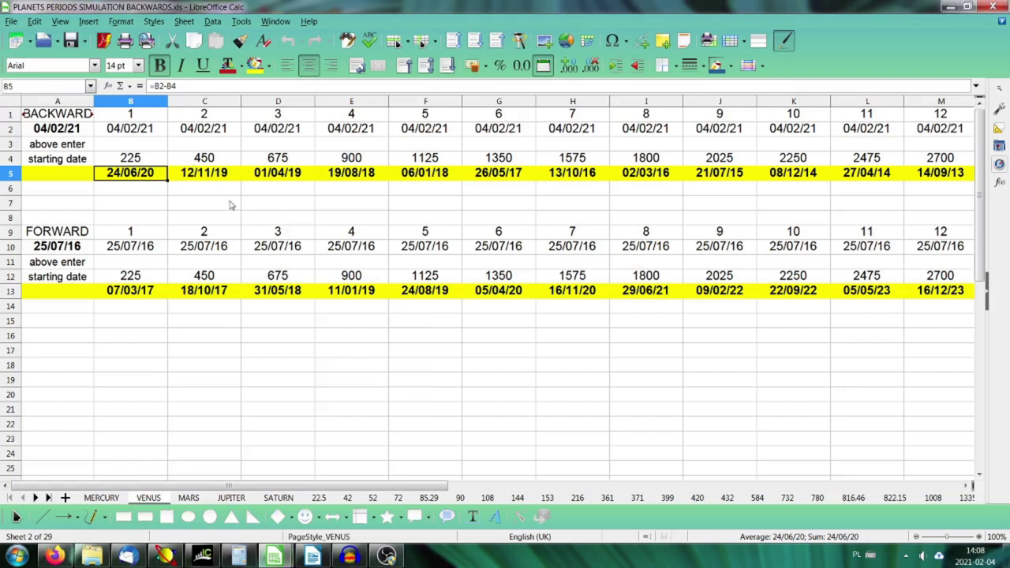
pyautogui.click(209, 175)
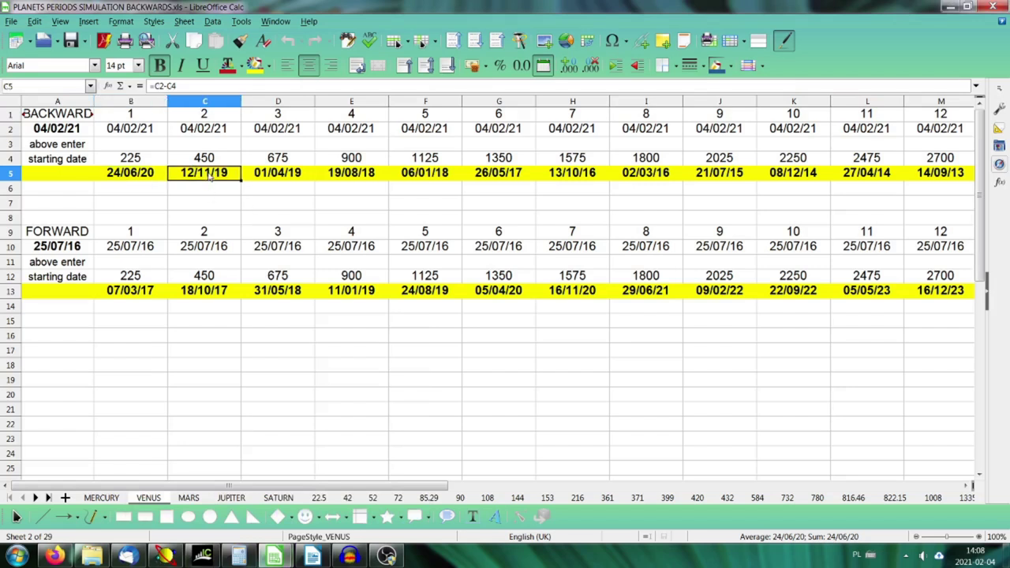
pyautogui.click(202, 556)
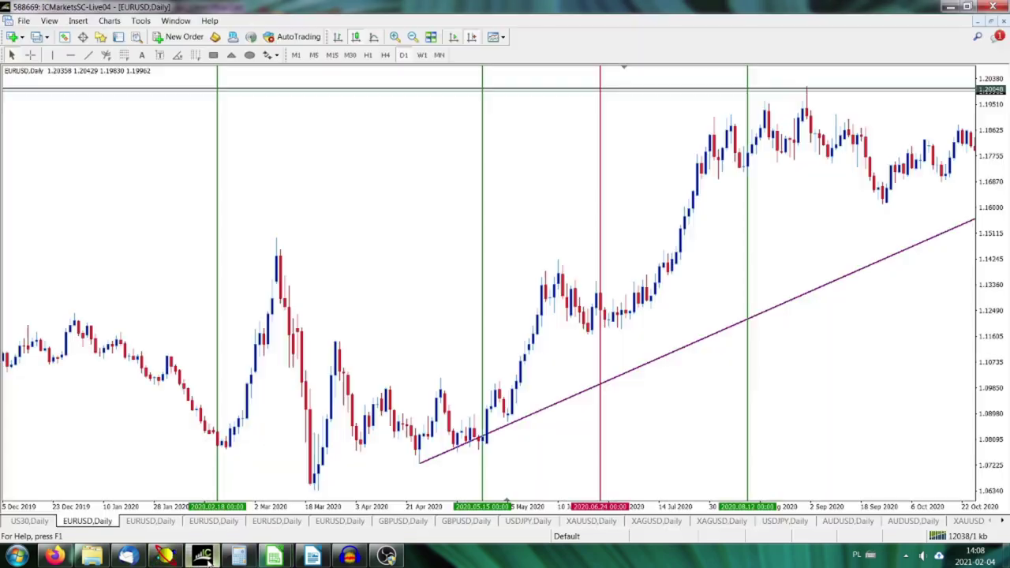
pyautogui.scroll(3, 221, 209)
pyautogui.press('+')
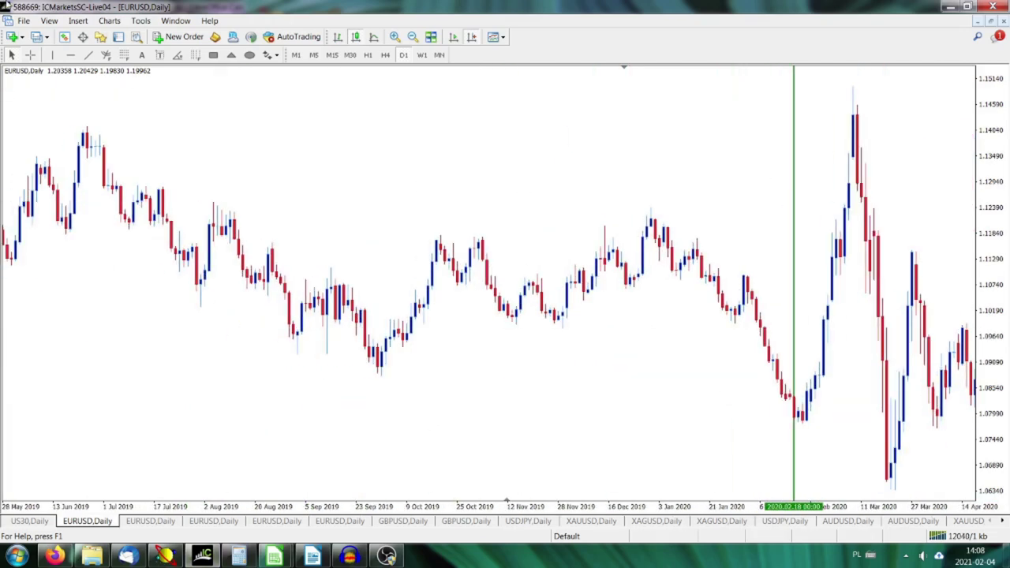
pyautogui.click(52, 55)
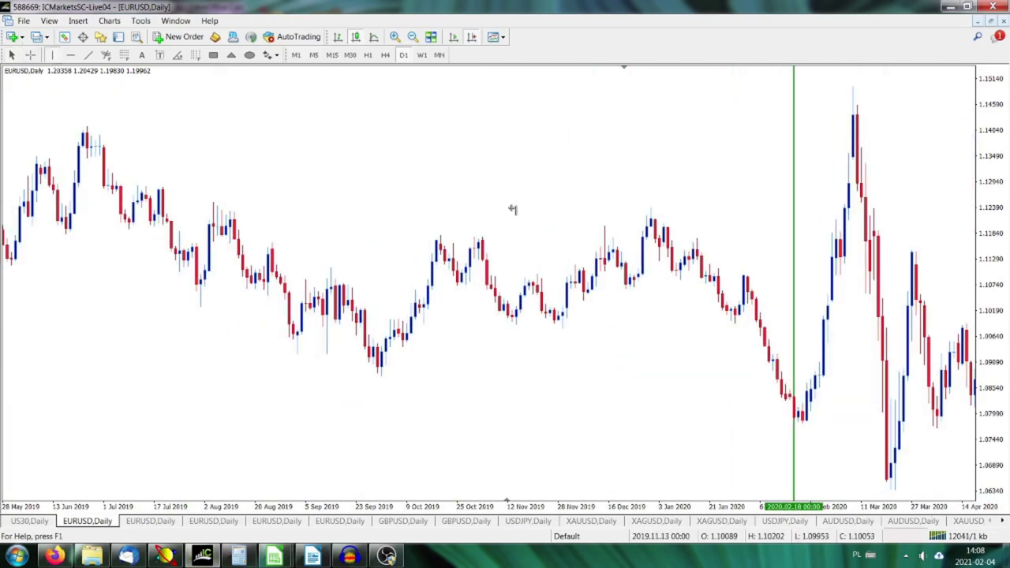
pyautogui.moveTo(526, 288)
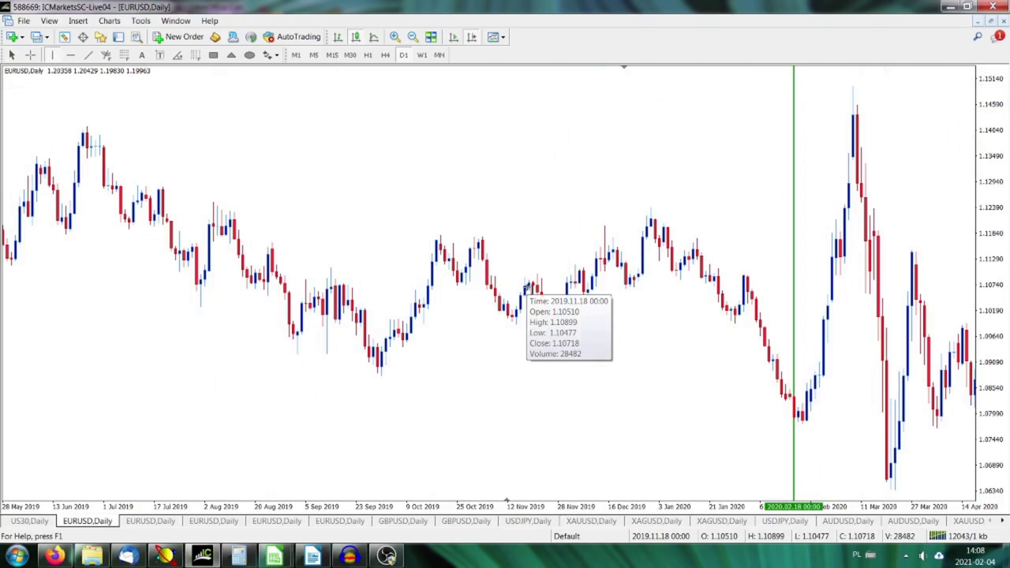
pyautogui.click(508, 298)
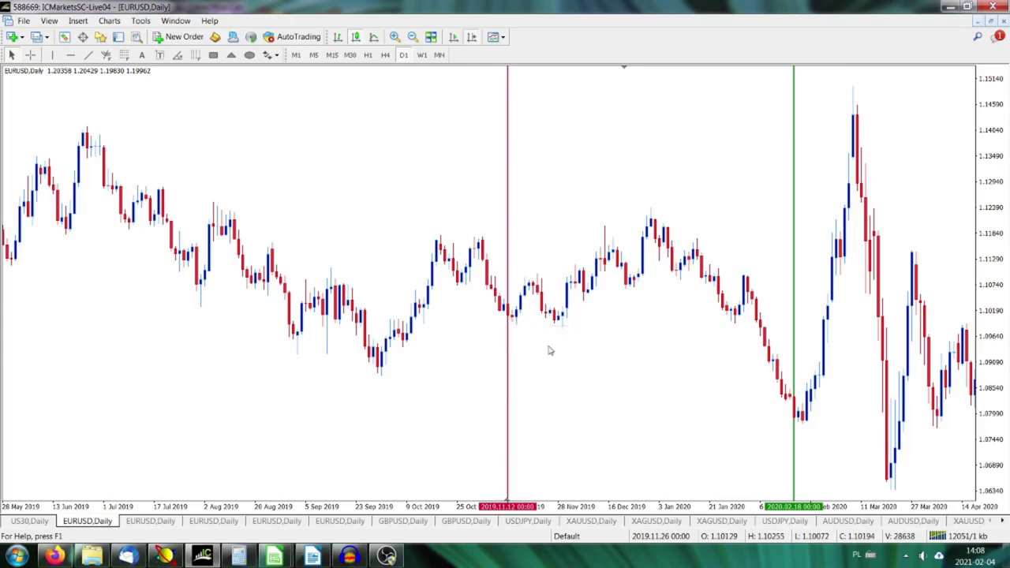
pyautogui.moveTo(512, 318)
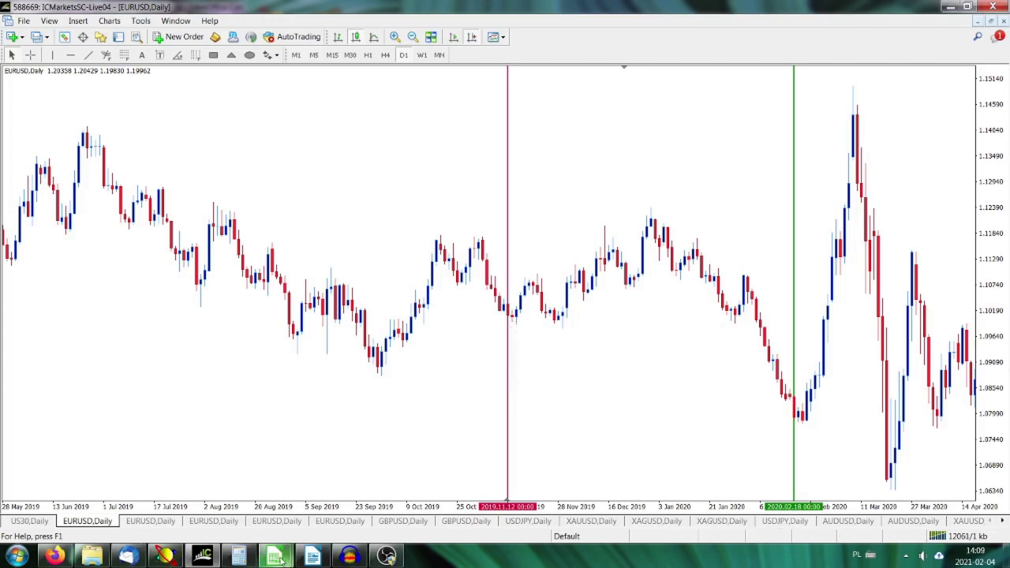
# - Select Venus's third backward date, 01/04/19, in Calc and mark it with a vertical line at 2019.04.01 on the MetaTrader EURUSD chart
pyautogui.moveTo(274, 557)
pyautogui.click(201, 485)
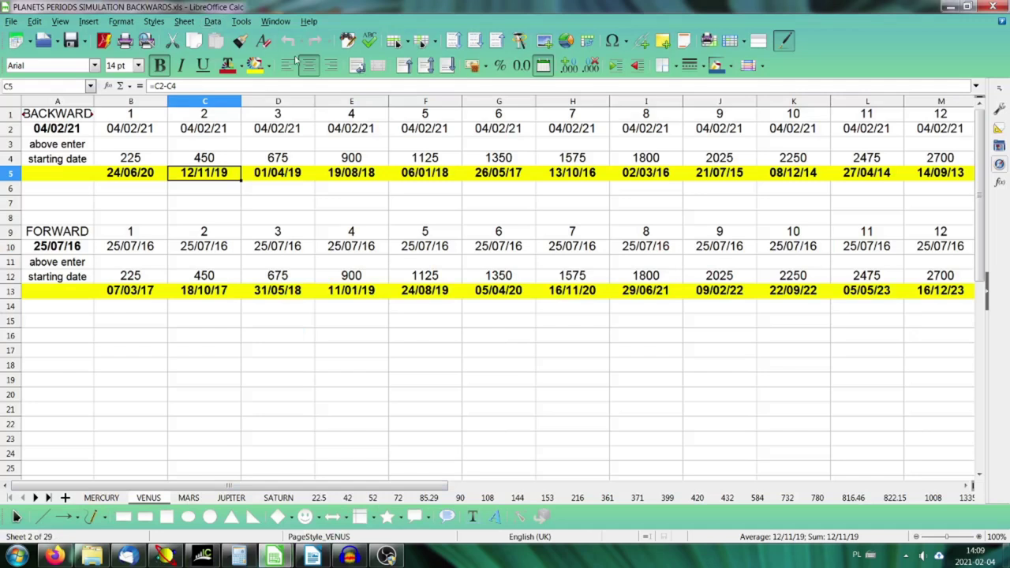
pyautogui.click(301, 179)
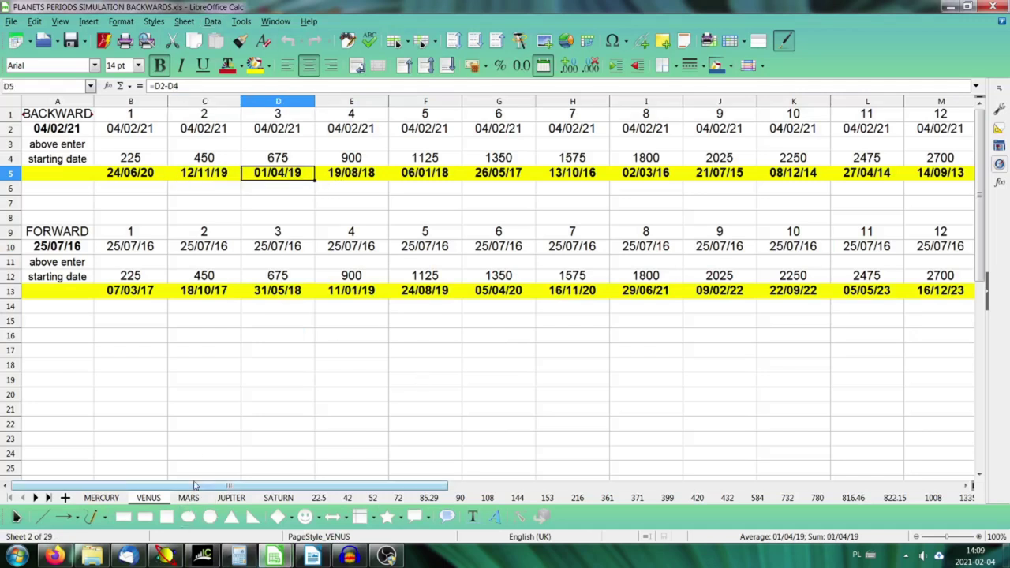
pyautogui.click(201, 557)
pyautogui.scroll(5, 852, 153)
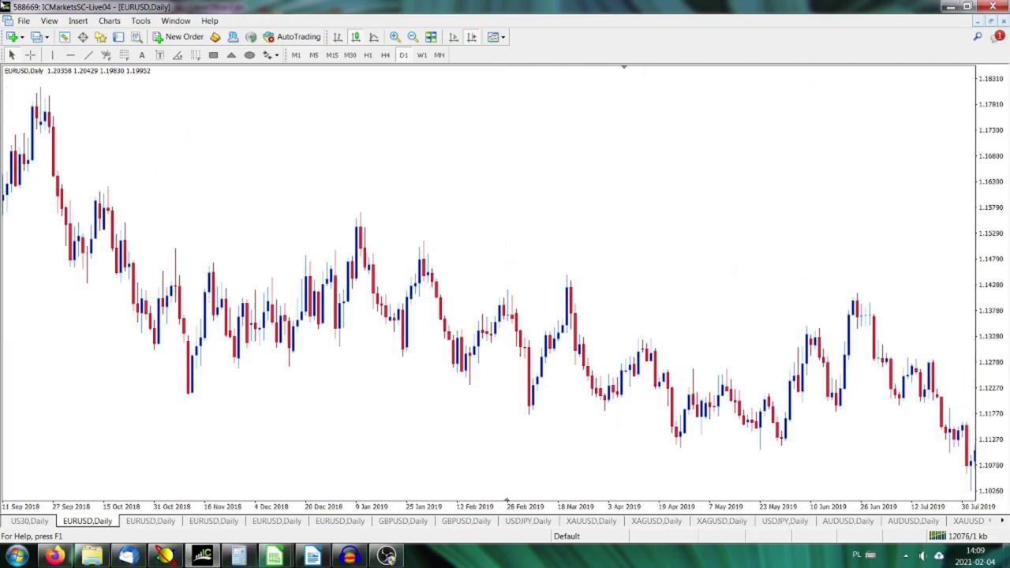
pyautogui.click(53, 55)
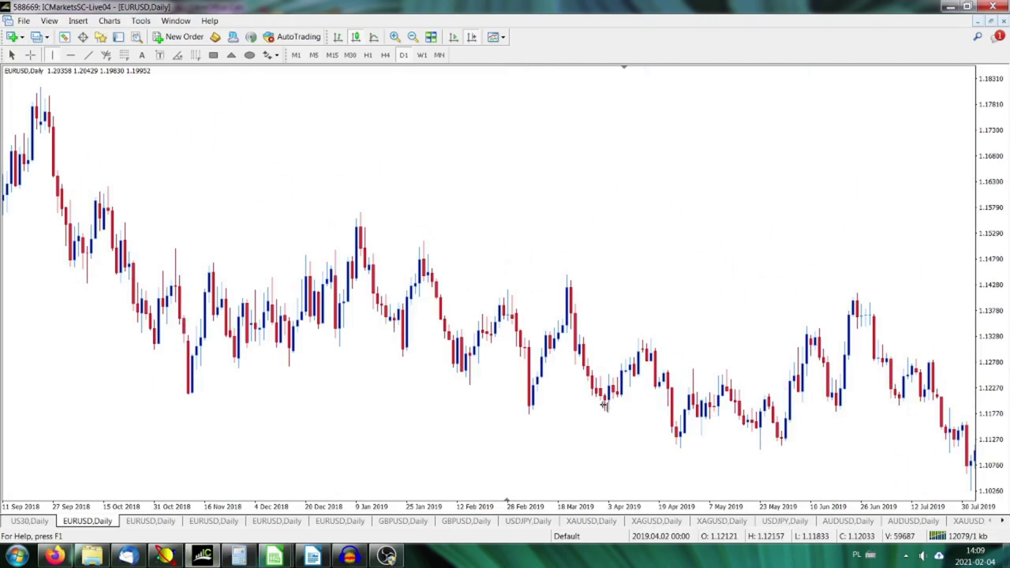
pyautogui.moveTo(603, 399)
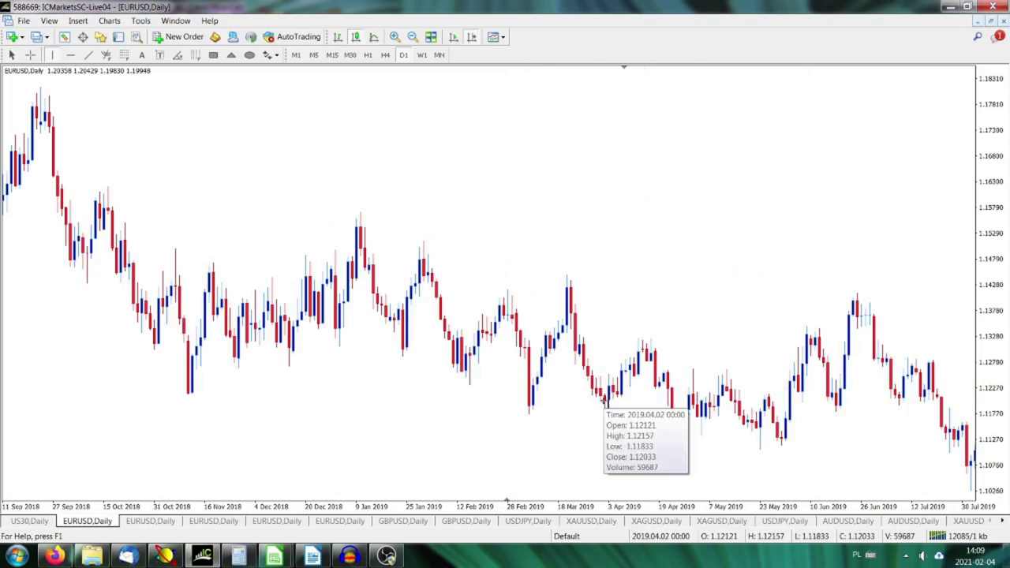
pyautogui.click(601, 401)
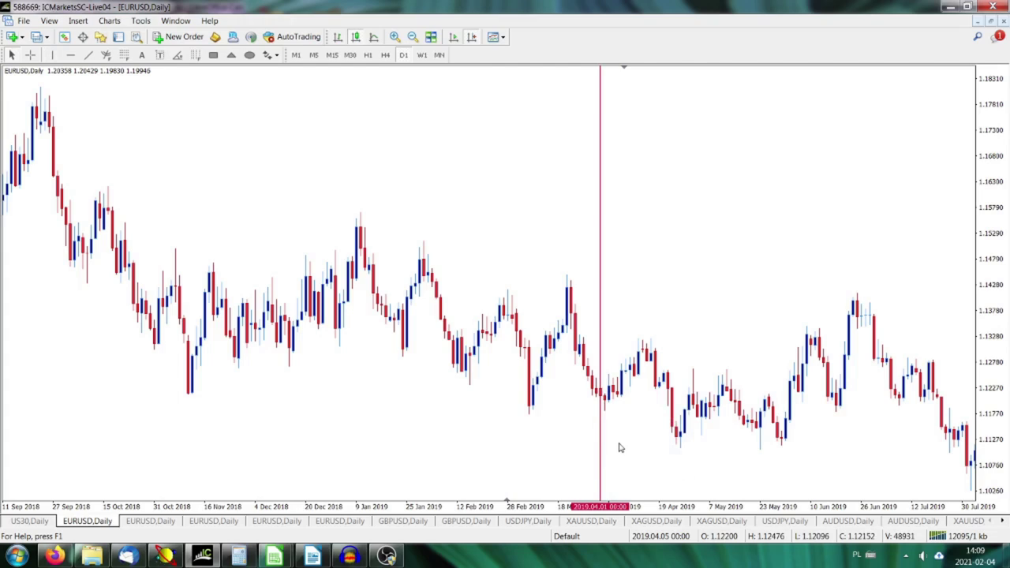
pyautogui.moveTo(604, 401)
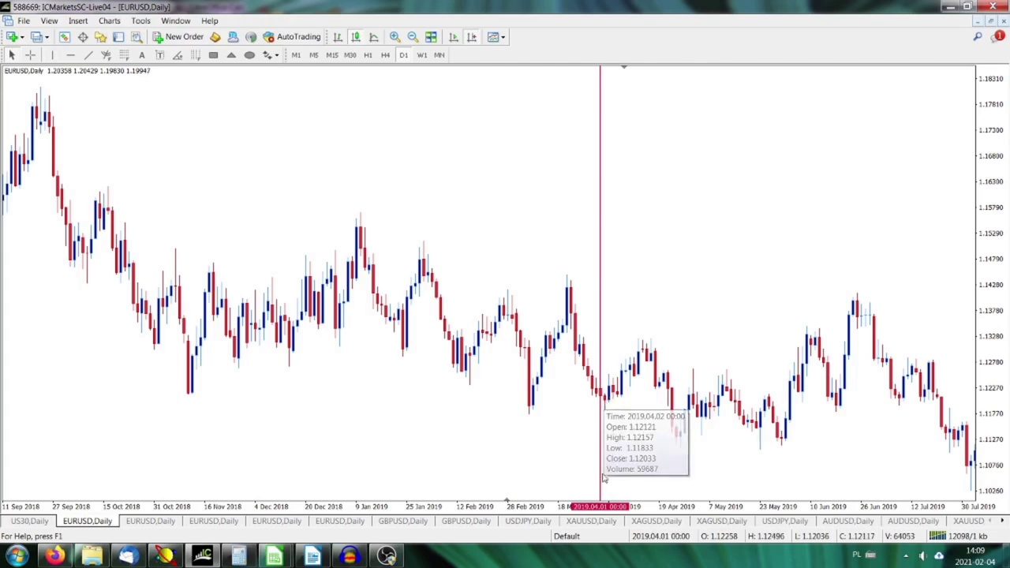
# - Review the Venus-marked dates up to the latest EURUSD candle and place a red vertical line at 2021.02.05
pyautogui.moveTo(826, 185); pyautogui.dragTo(264, 183)
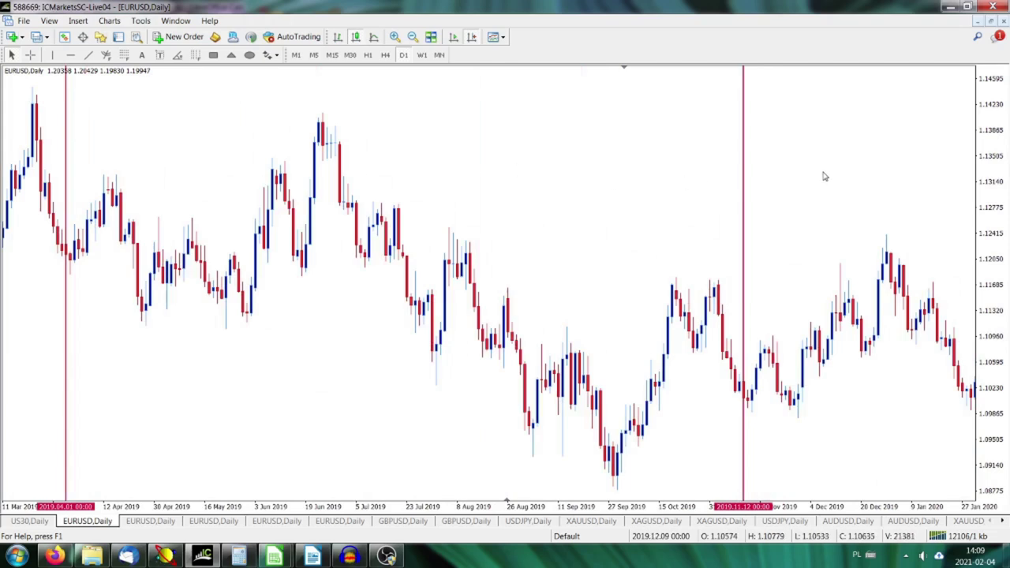
pyautogui.moveTo(70, 266)
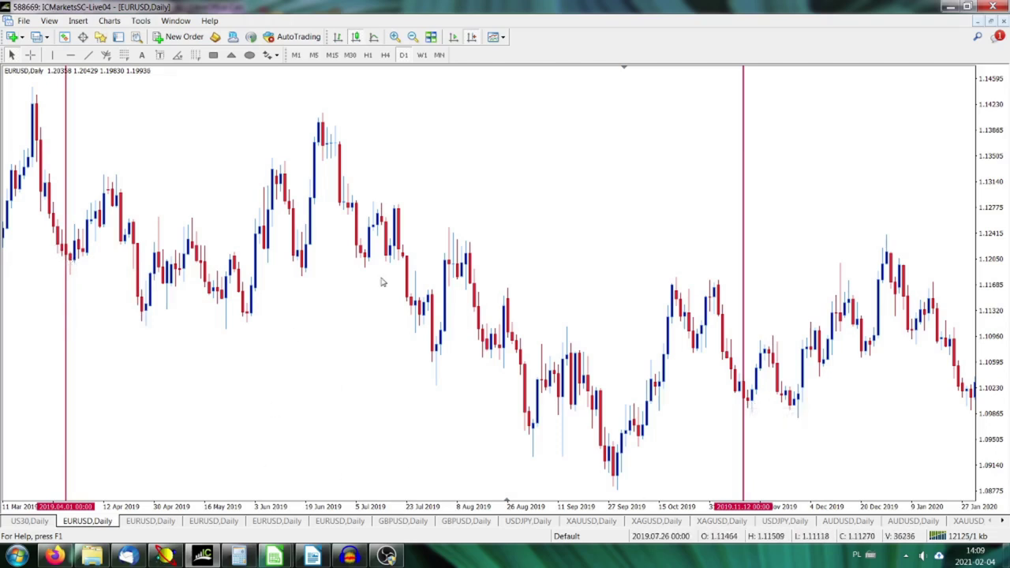
pyautogui.moveTo(900, 156); pyautogui.dragTo(153, 243)
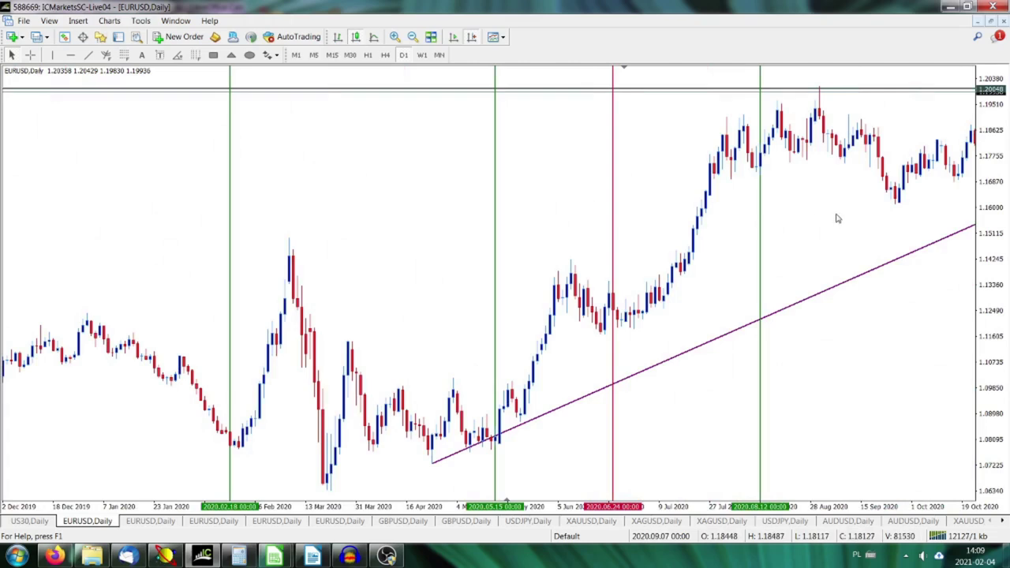
pyautogui.moveTo(837, 219); pyautogui.dragTo(87, 255)
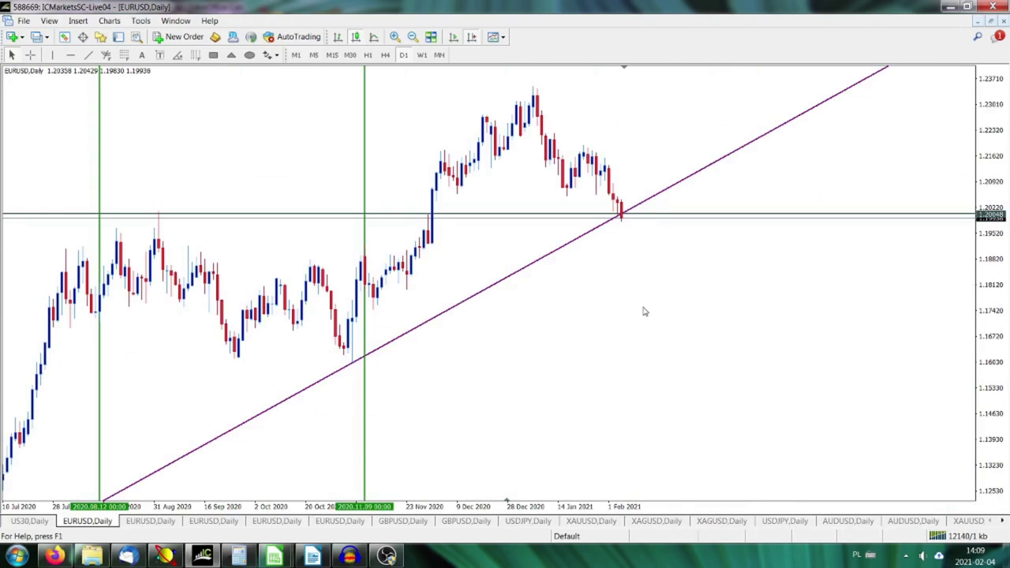
pyautogui.moveTo(625, 224)
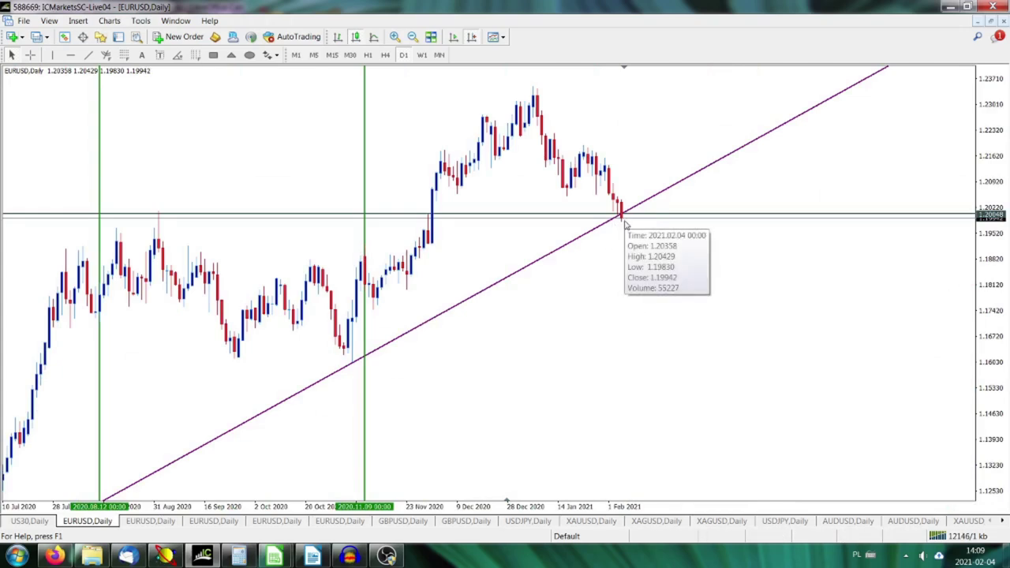
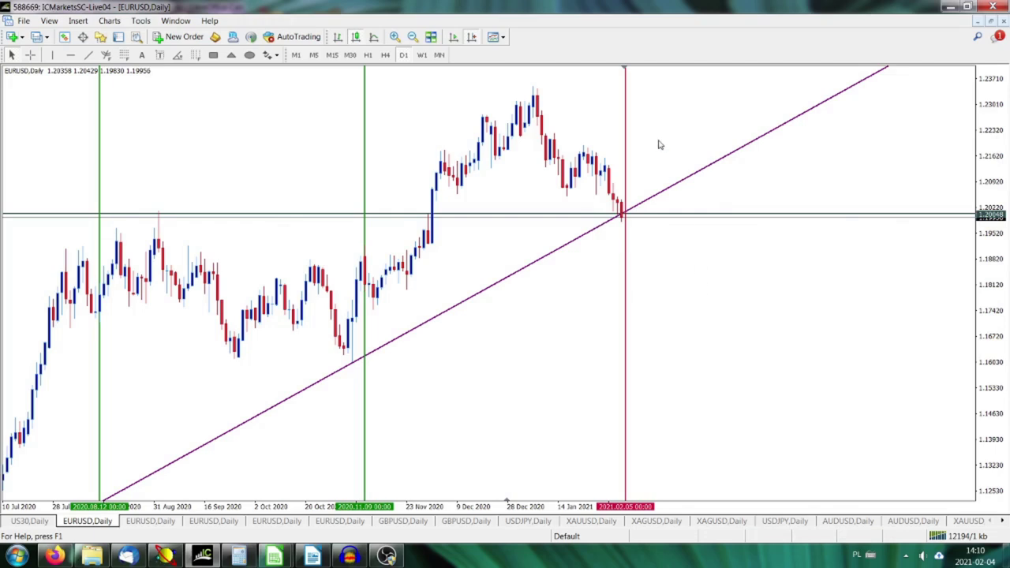
# - Select the centre date, 02/11/20, in the Square of Nine Calc workbook and check the matching candle on the MetaTrader EURUSD chart
pyautogui.moveTo(268, 559)
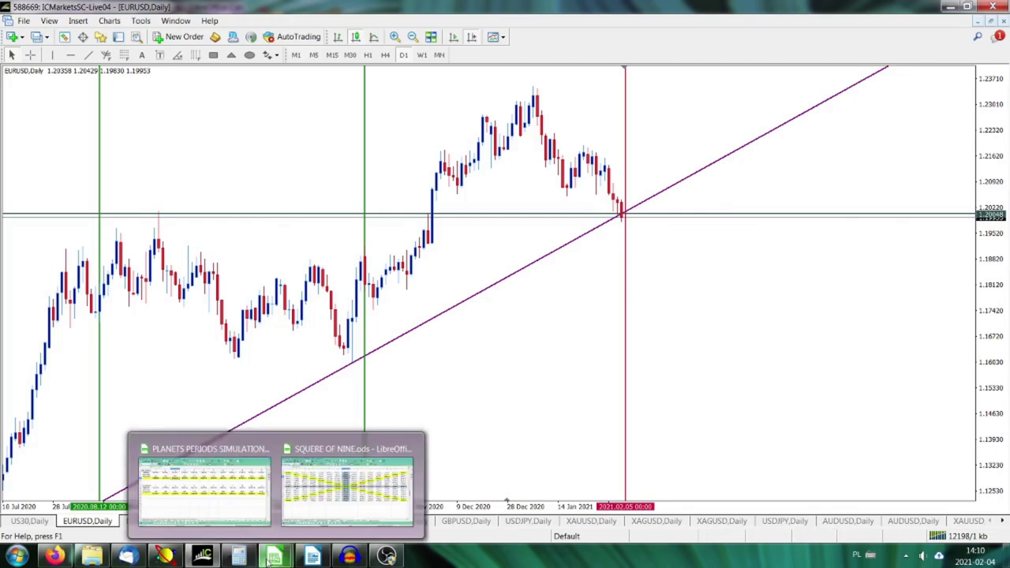
pyautogui.click(347, 489)
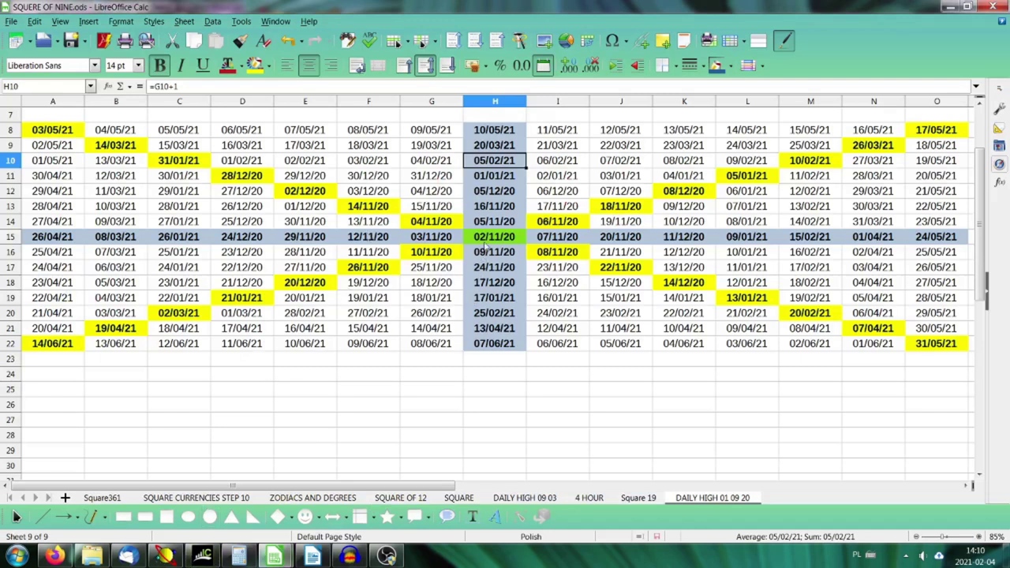
pyautogui.click(486, 240)
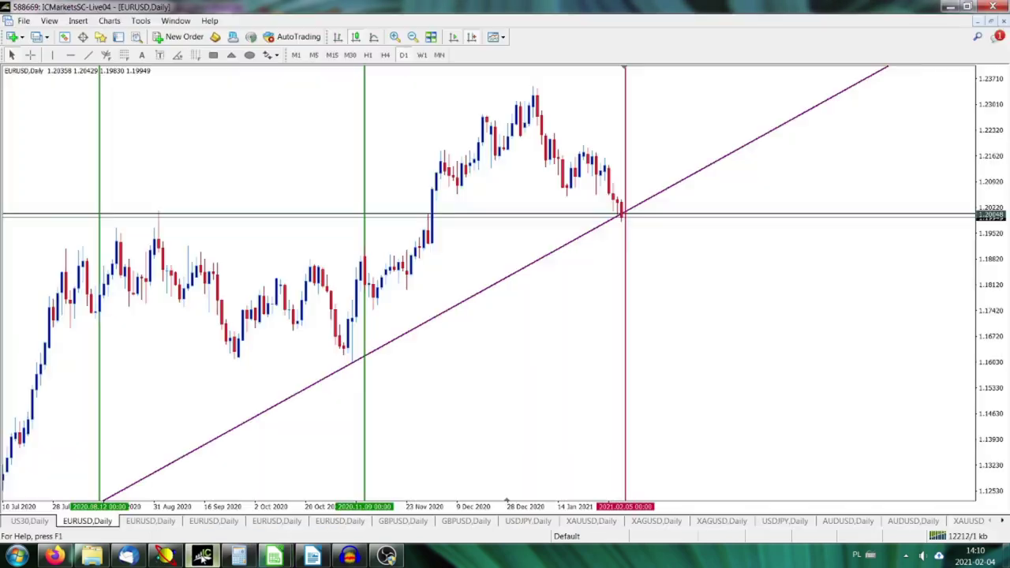
pyautogui.click(202, 557)
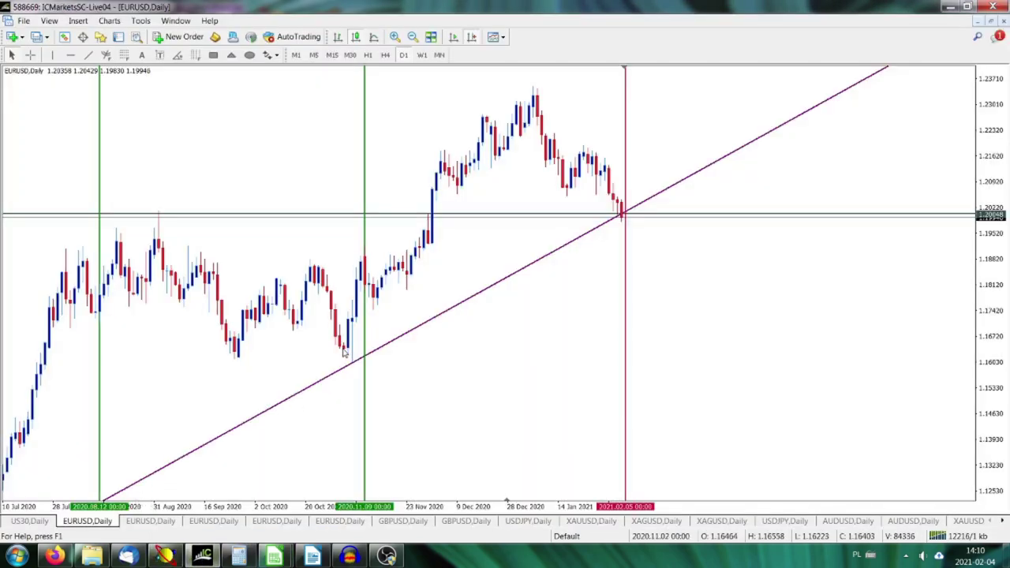
pyautogui.moveTo(343, 351)
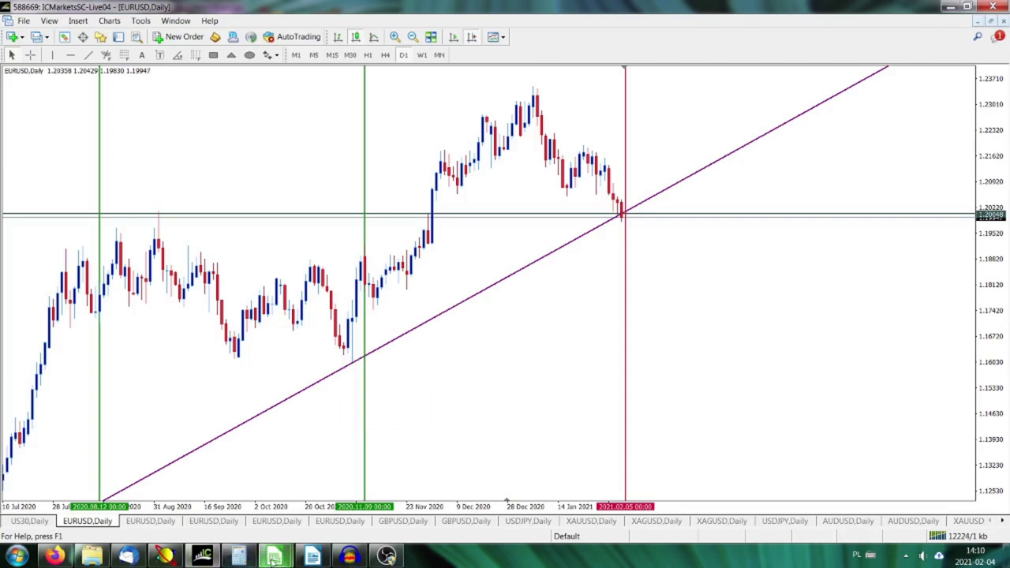
# - Select 05/02/21 above the centre date in the Square of Nine Calc workbook and compare it with the latest vertical line in MetaTrader
pyautogui.moveTo(273, 556)
pyautogui.click(335, 509)
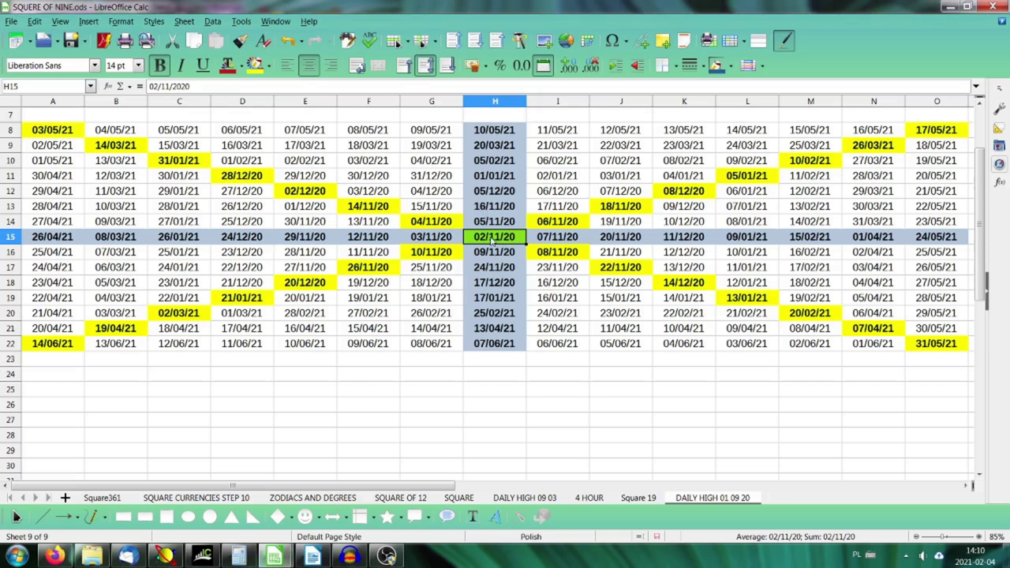
pyautogui.click(495, 162)
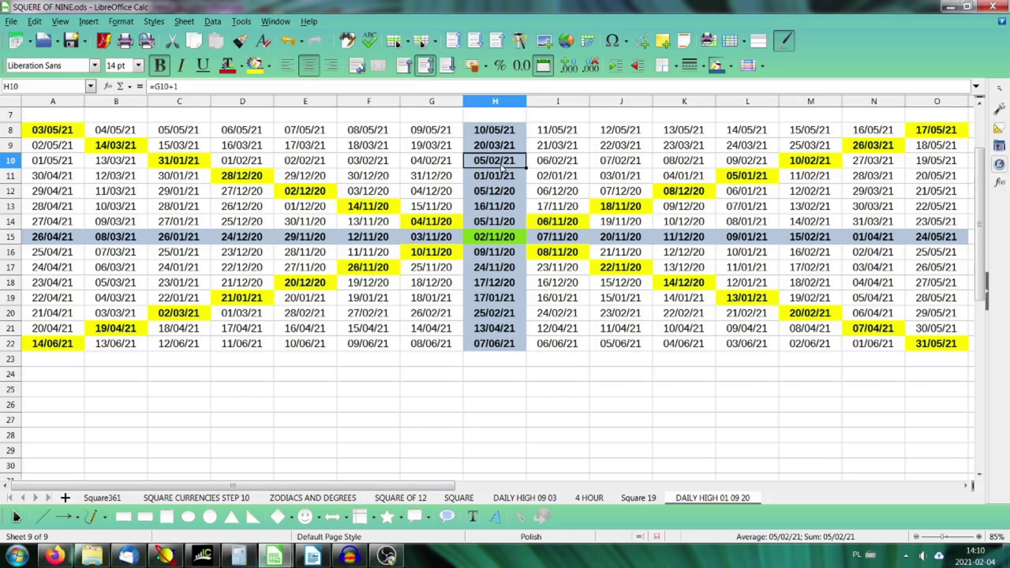
pyautogui.click(203, 556)
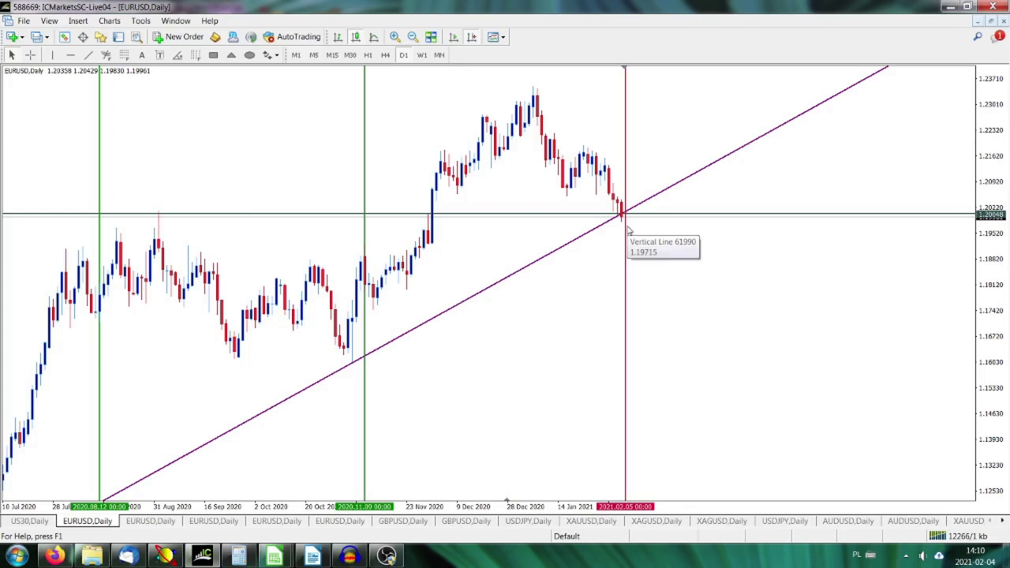